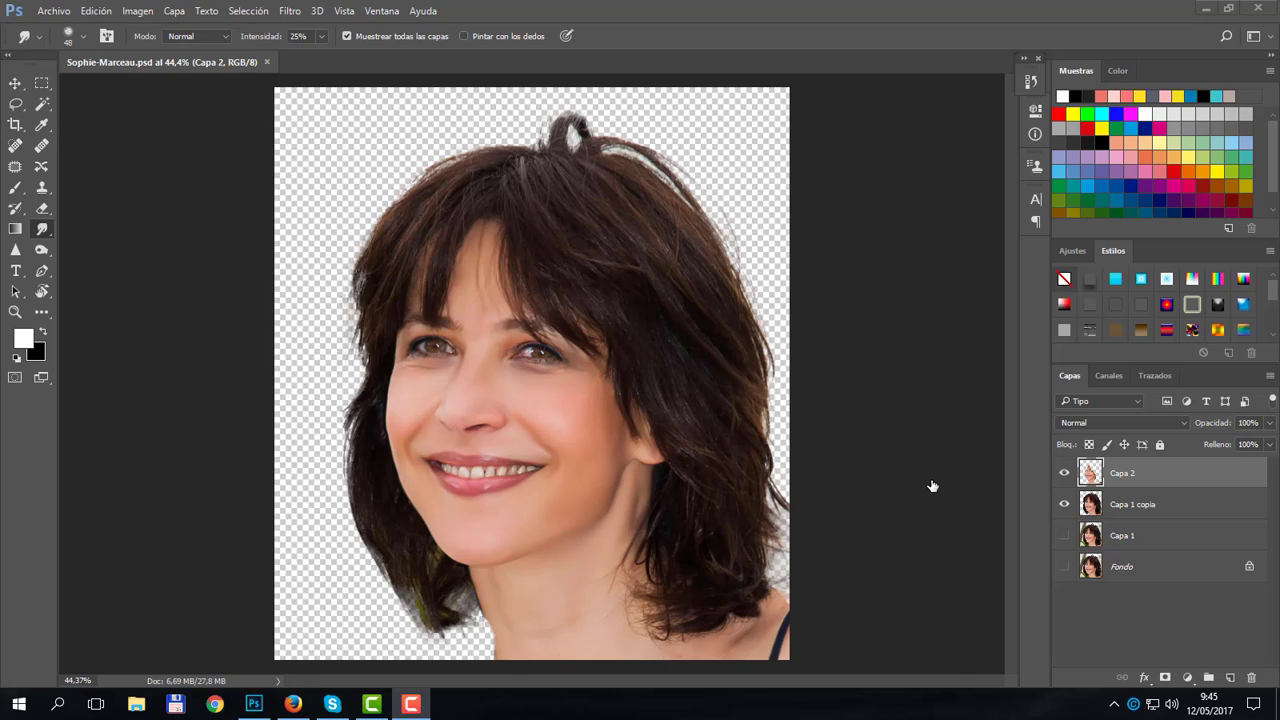
# Hide and reshow the Capa 1 copia layer to inspect the painted skin on Capa 2 by itself
pyautogui.click(1064, 504)
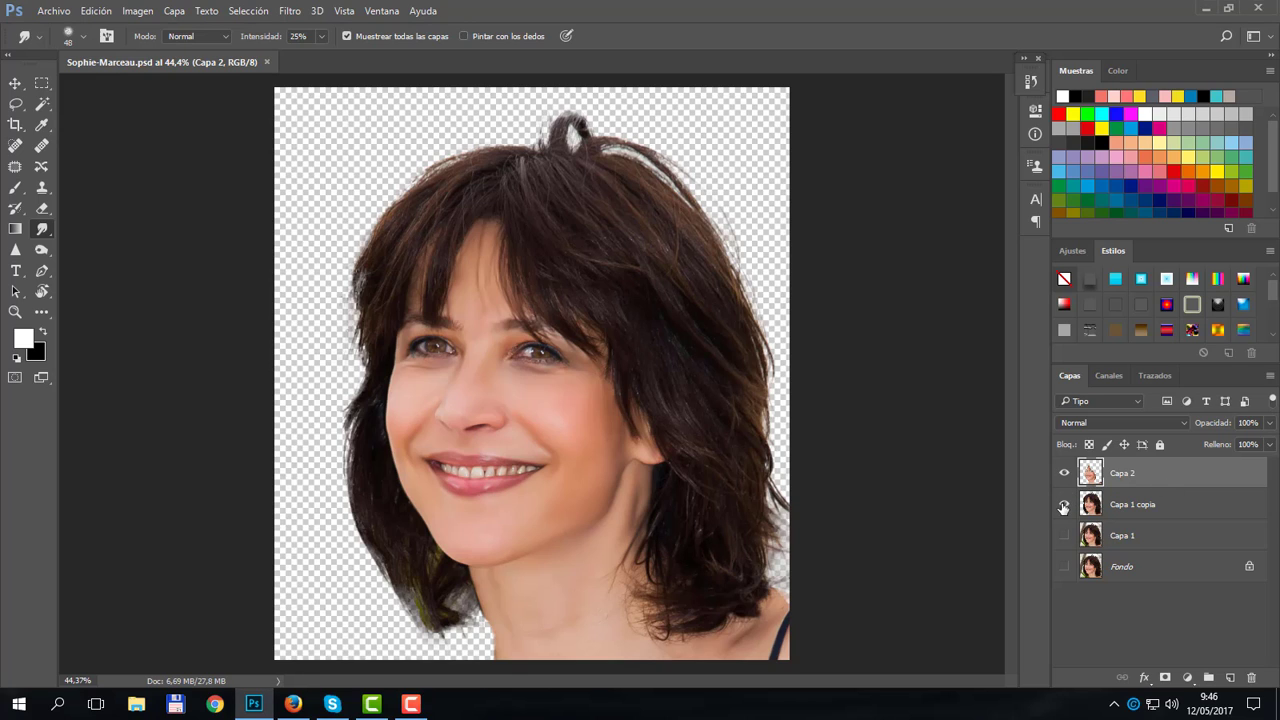
pyautogui.click(1064, 505)
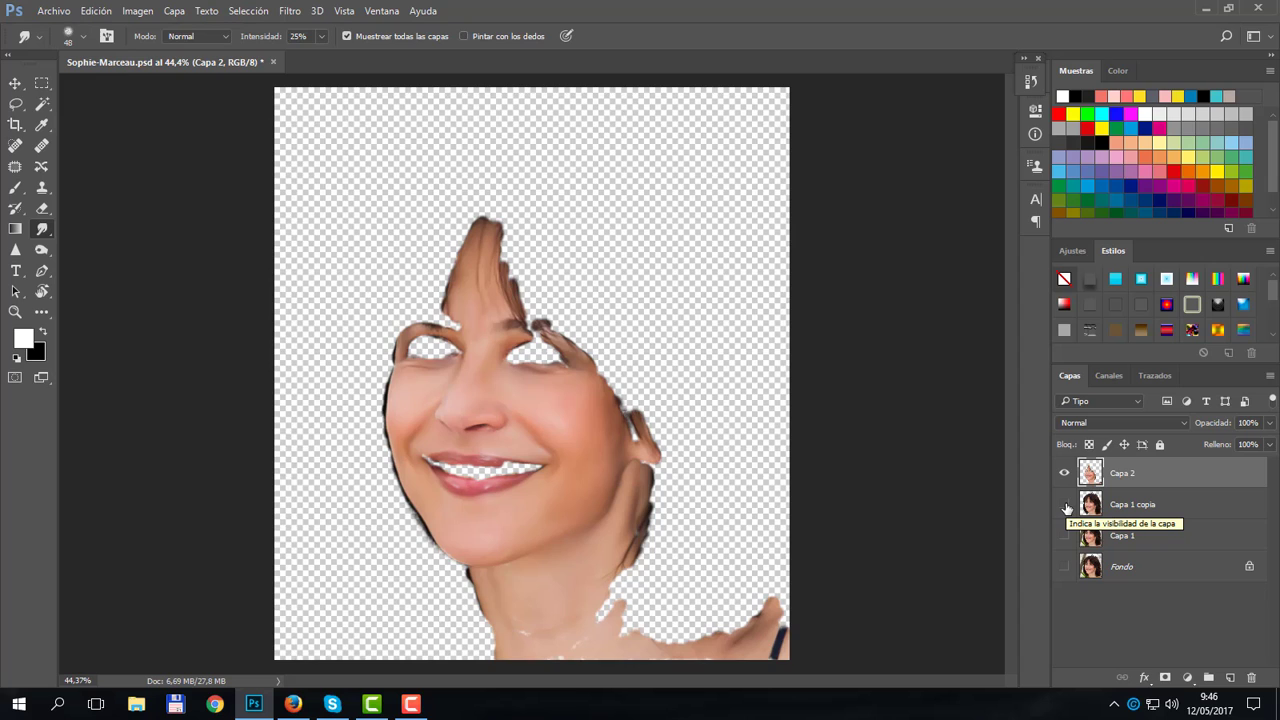
pyautogui.click(1065, 505)
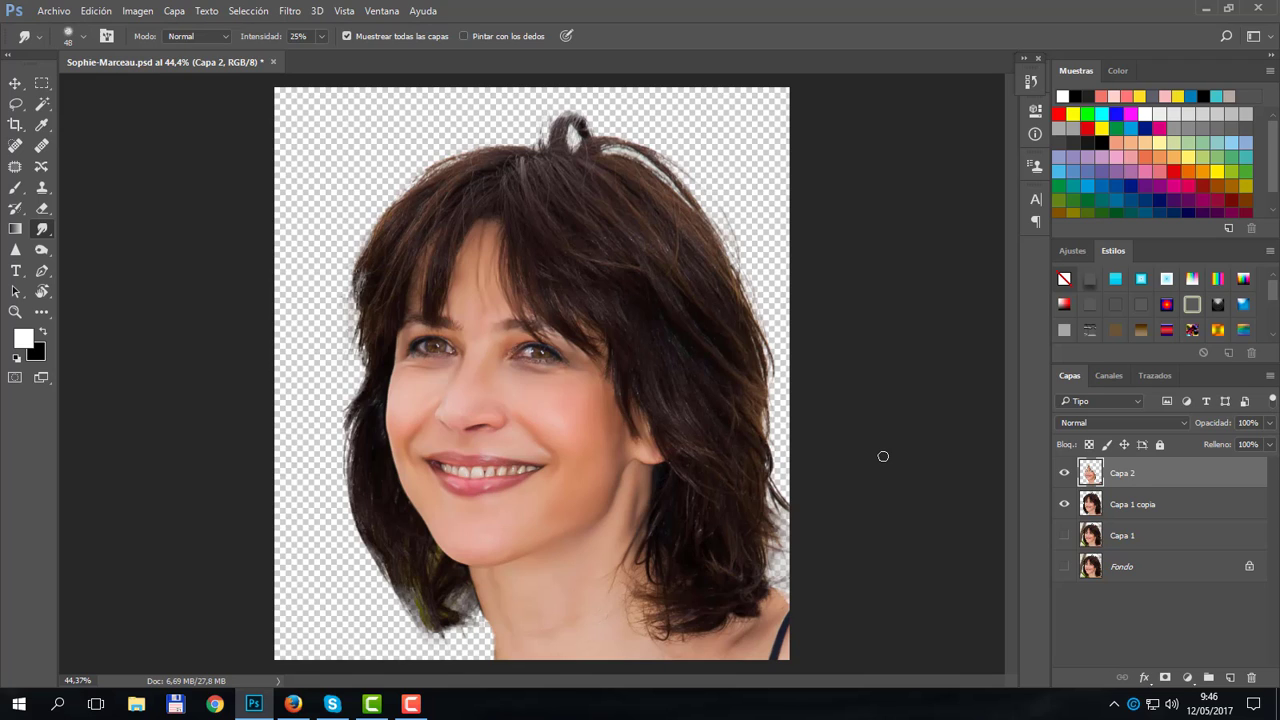
# Merge Capa 2 down into Capa 1 copia and duplicate the merged layer
pyautogui.rightClick(1146, 473)
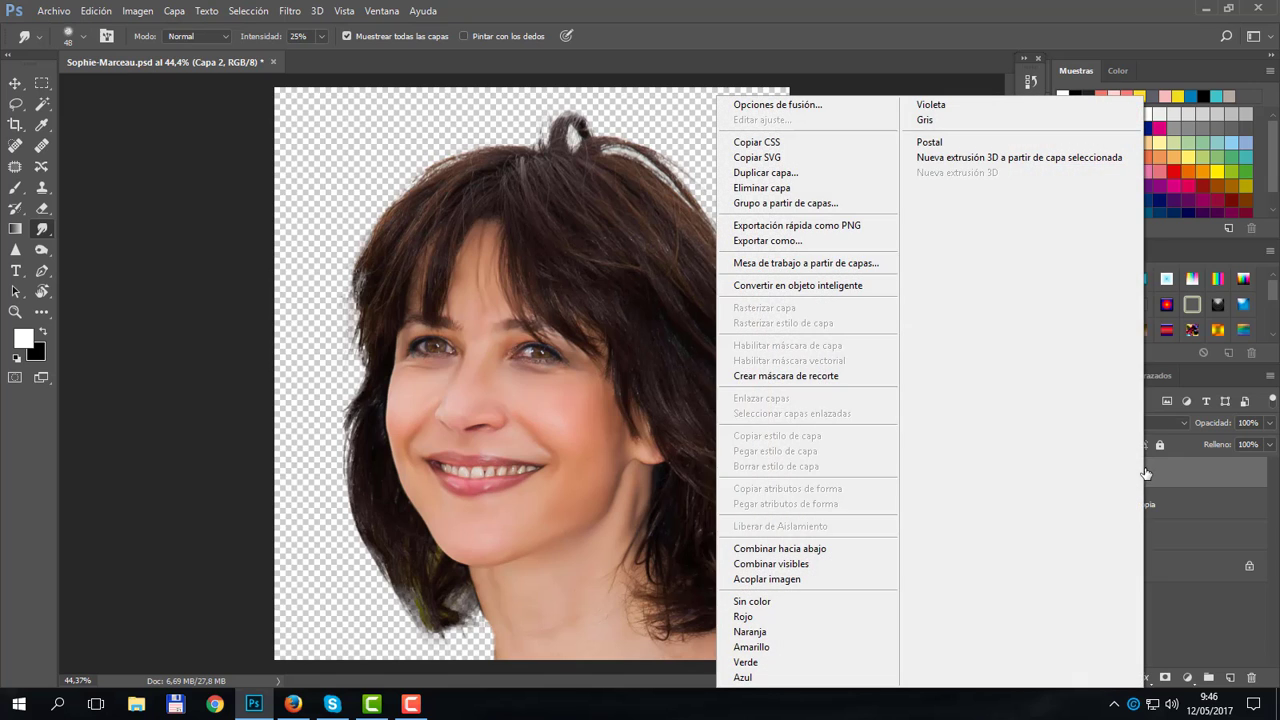
pyautogui.click(842, 549)
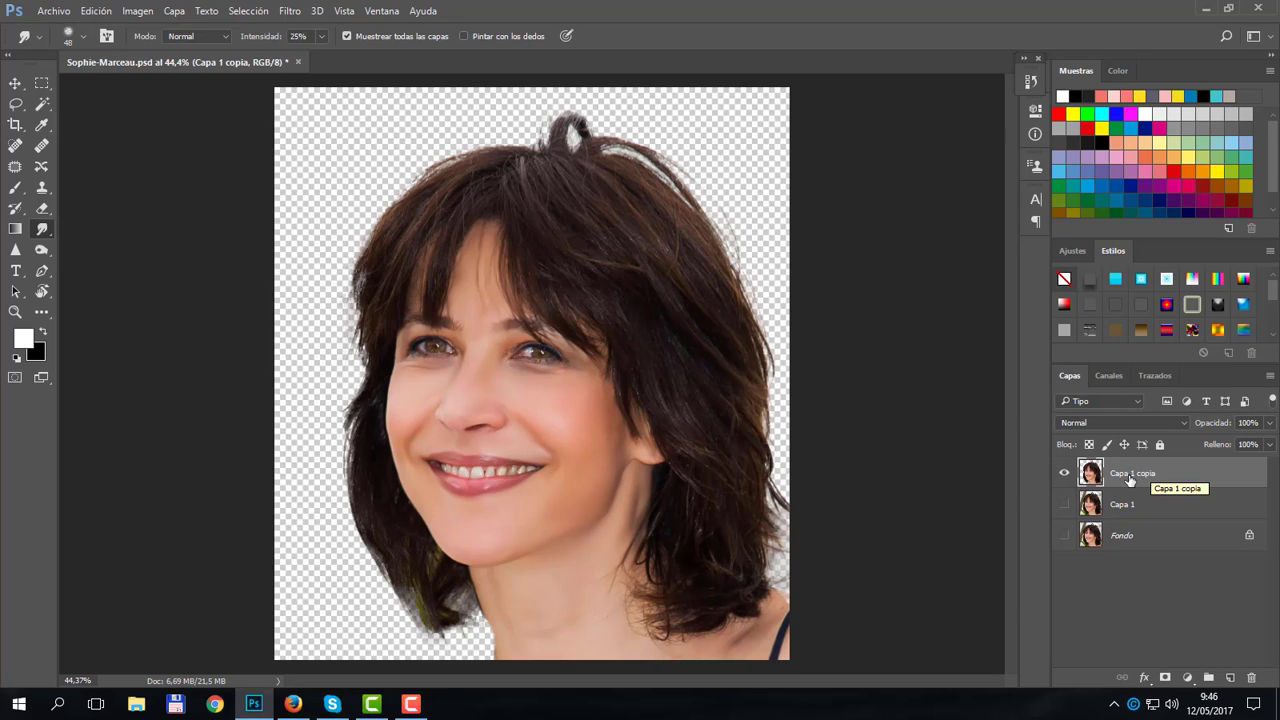
pyautogui.hotkey('ctrl', 'j')
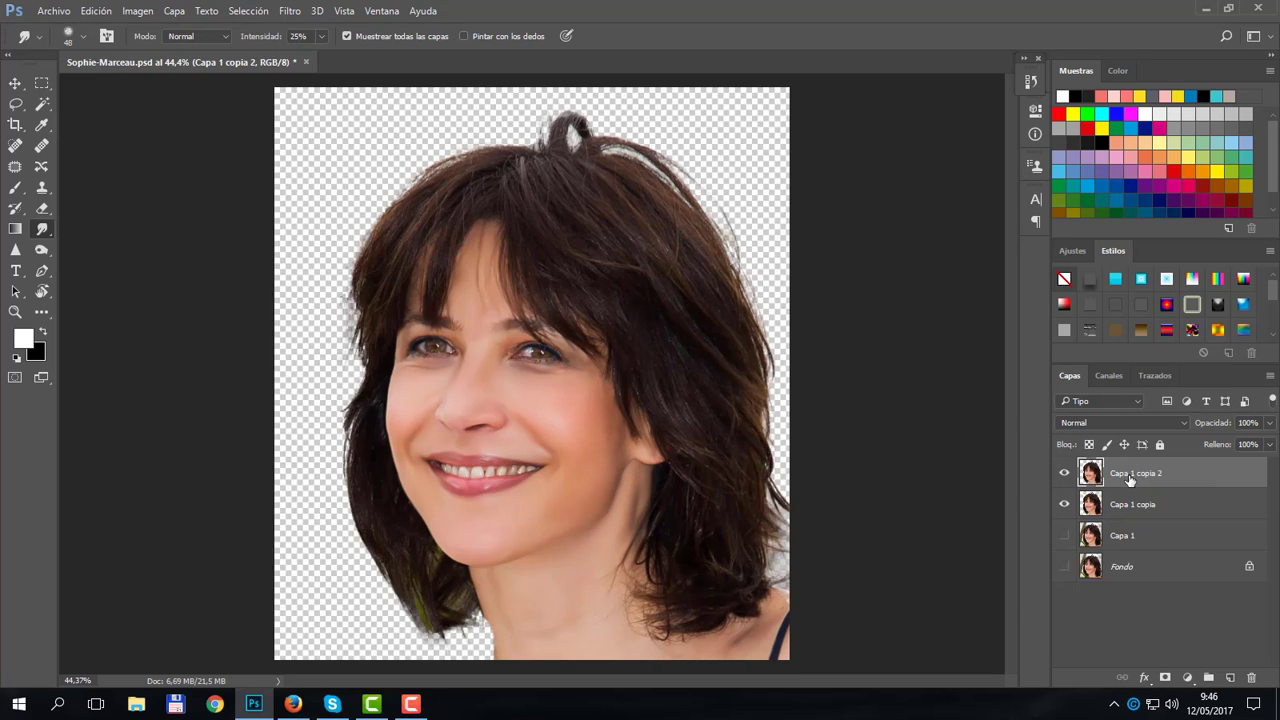
# Hide the Capa 1 copia layer and add a layer mask to Capa 1 copia 2
pyautogui.click(1064, 504)
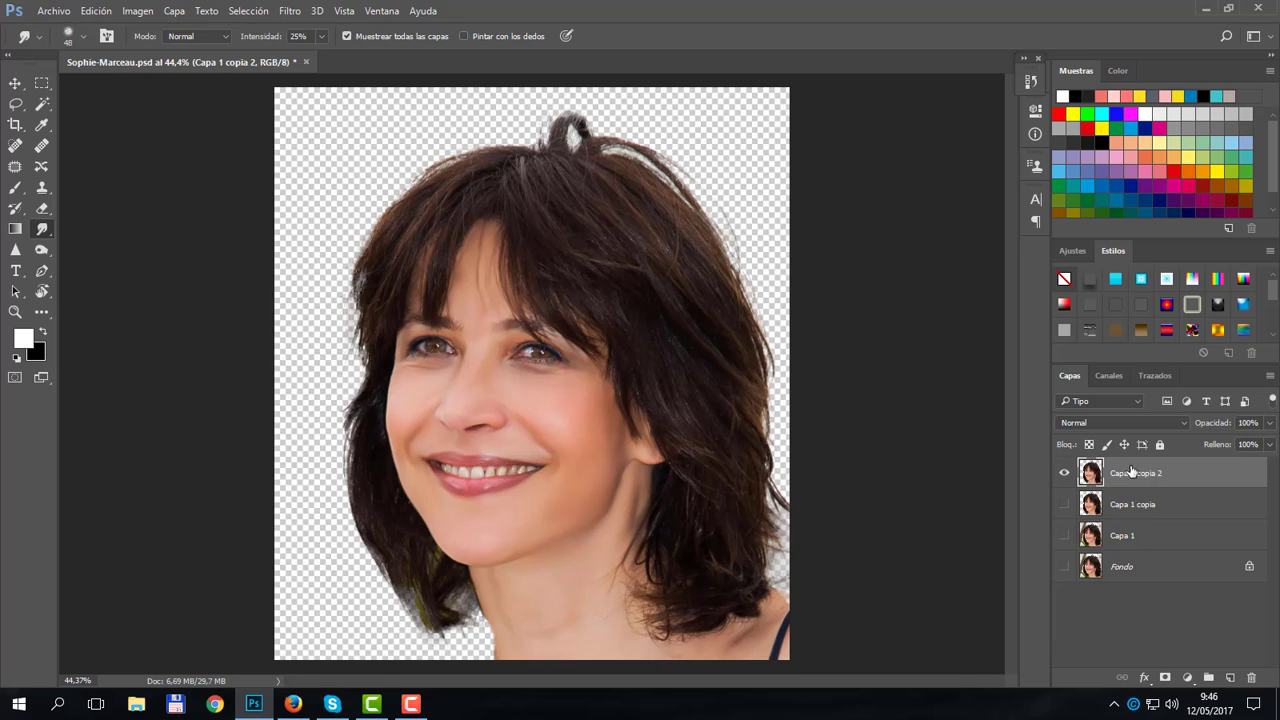
pyautogui.click(1165, 679)
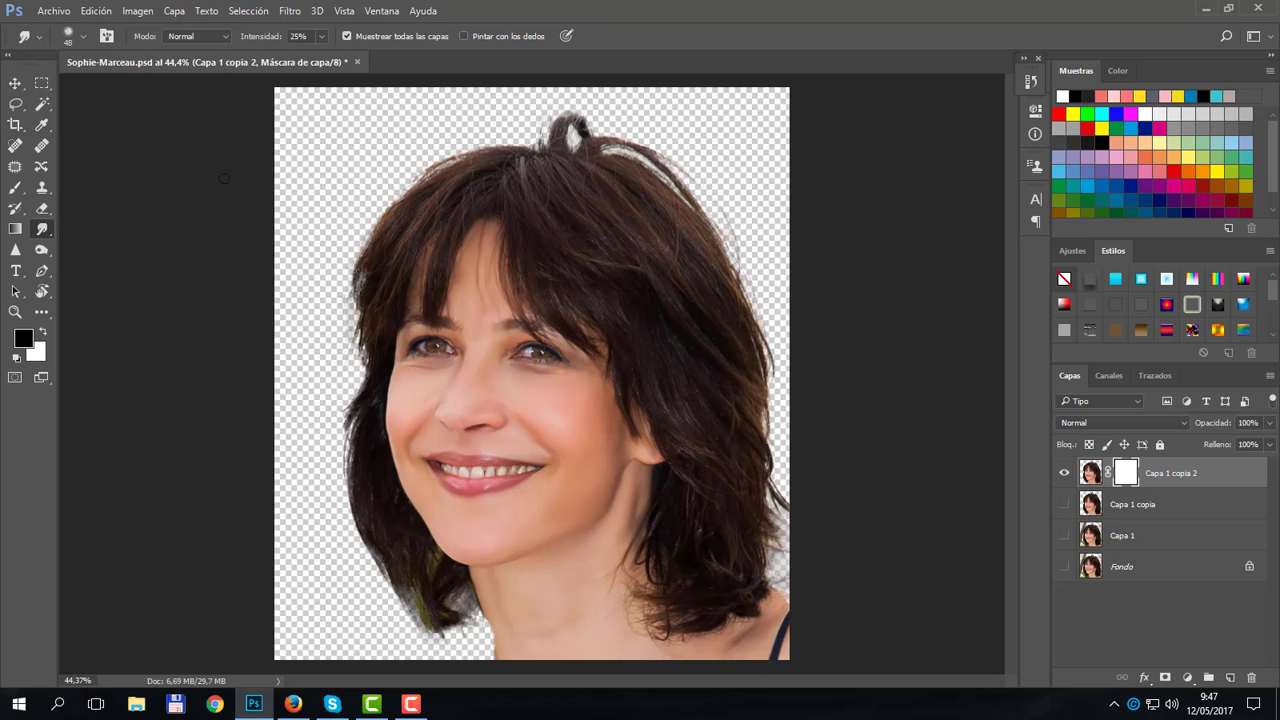
# Try the Texture1 Smudge Brush preset and check its brush size settings
pyautogui.click(40, 38)
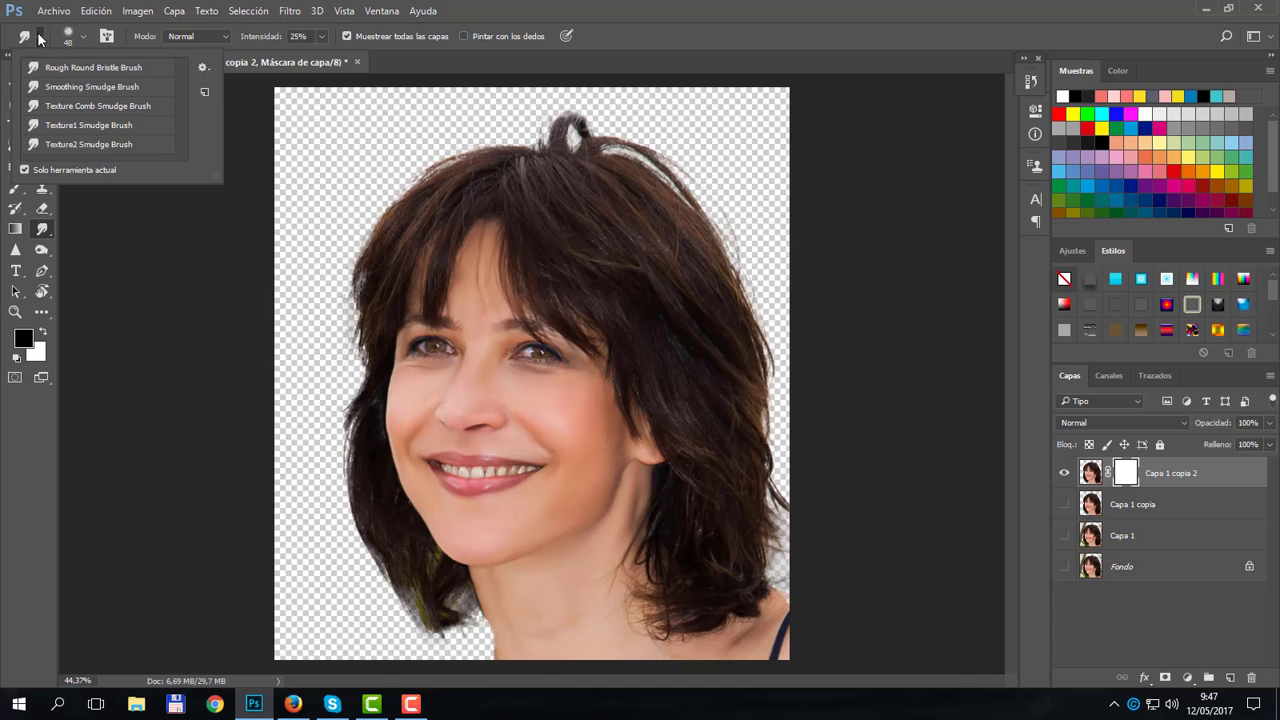
pyautogui.click(96, 126)
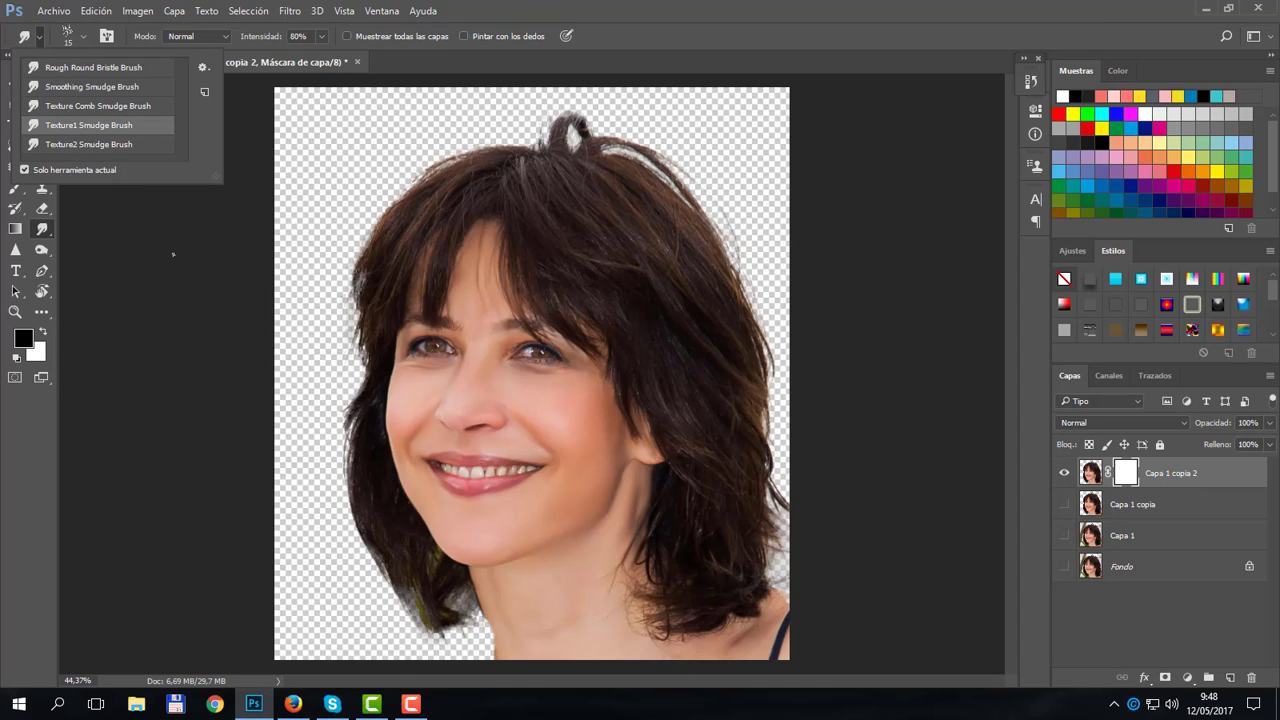
pyautogui.click(79, 33)
pyautogui.click(81, 40)
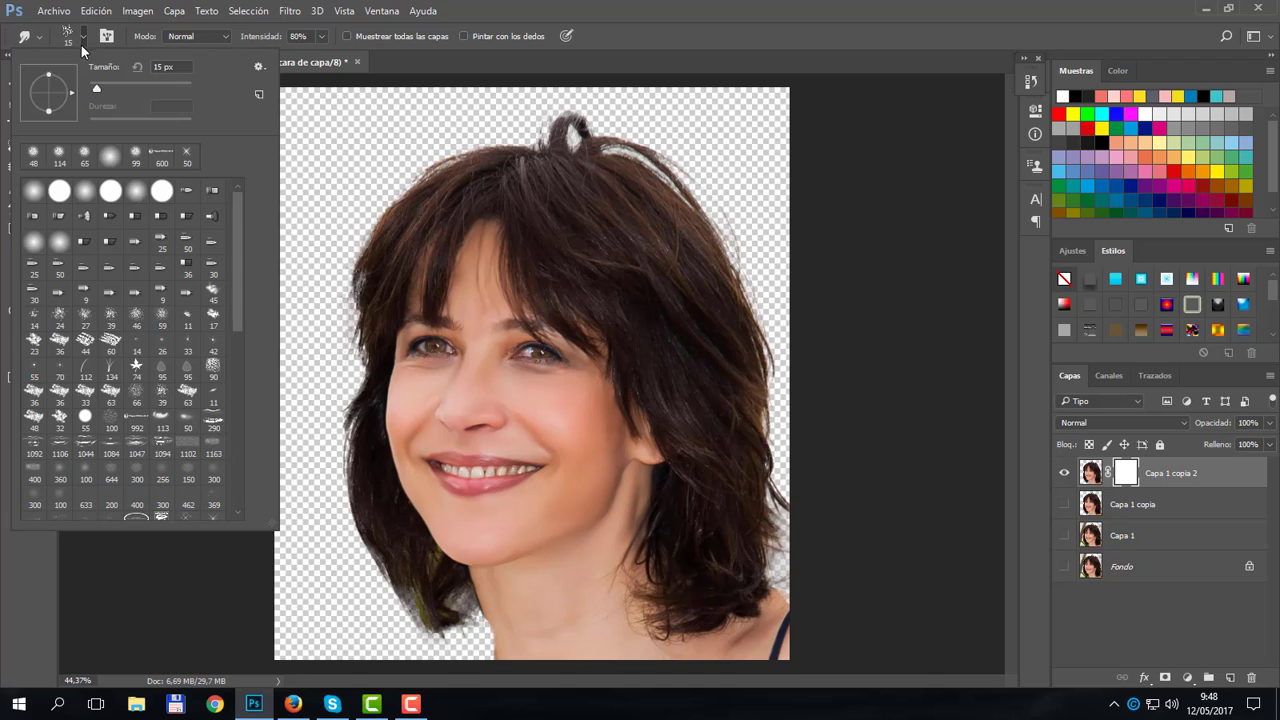
pyautogui.click(147, 87)
# Load the Texture2 Smudge Brush preset for the Smudge tool and check its brush size
pyautogui.click(40, 38)
pyautogui.click(100, 144)
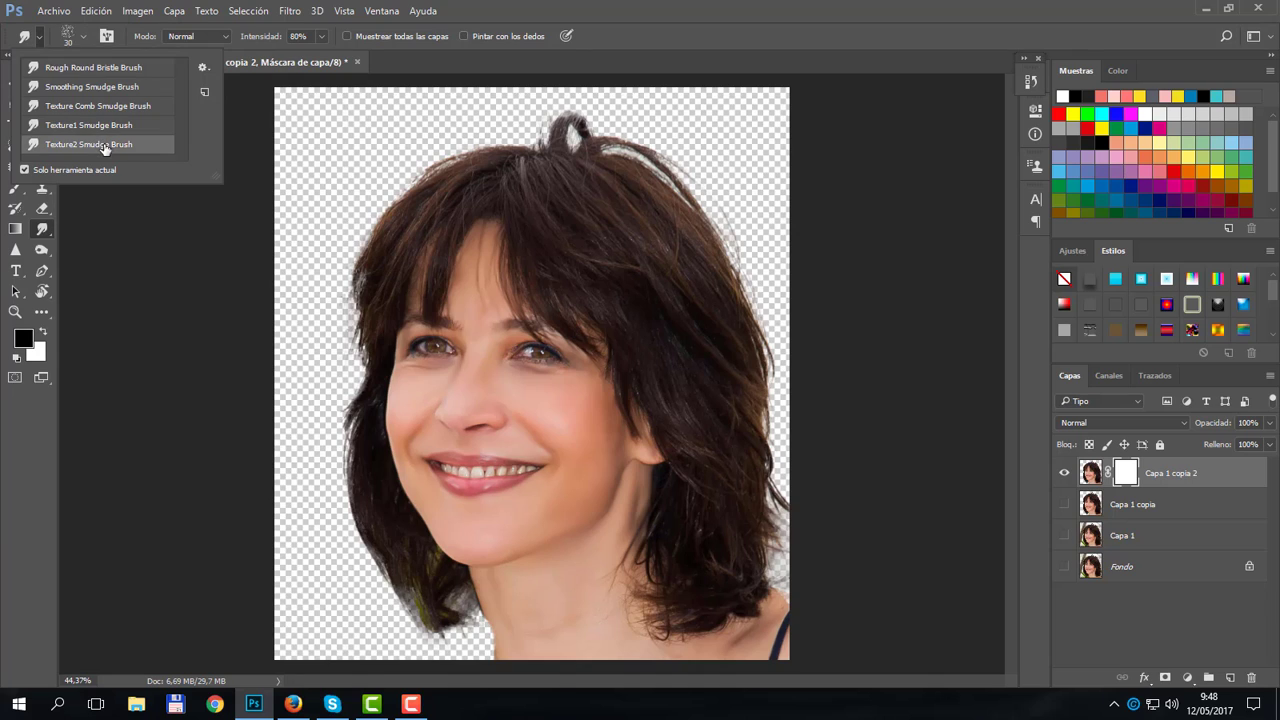
pyautogui.click(71, 36)
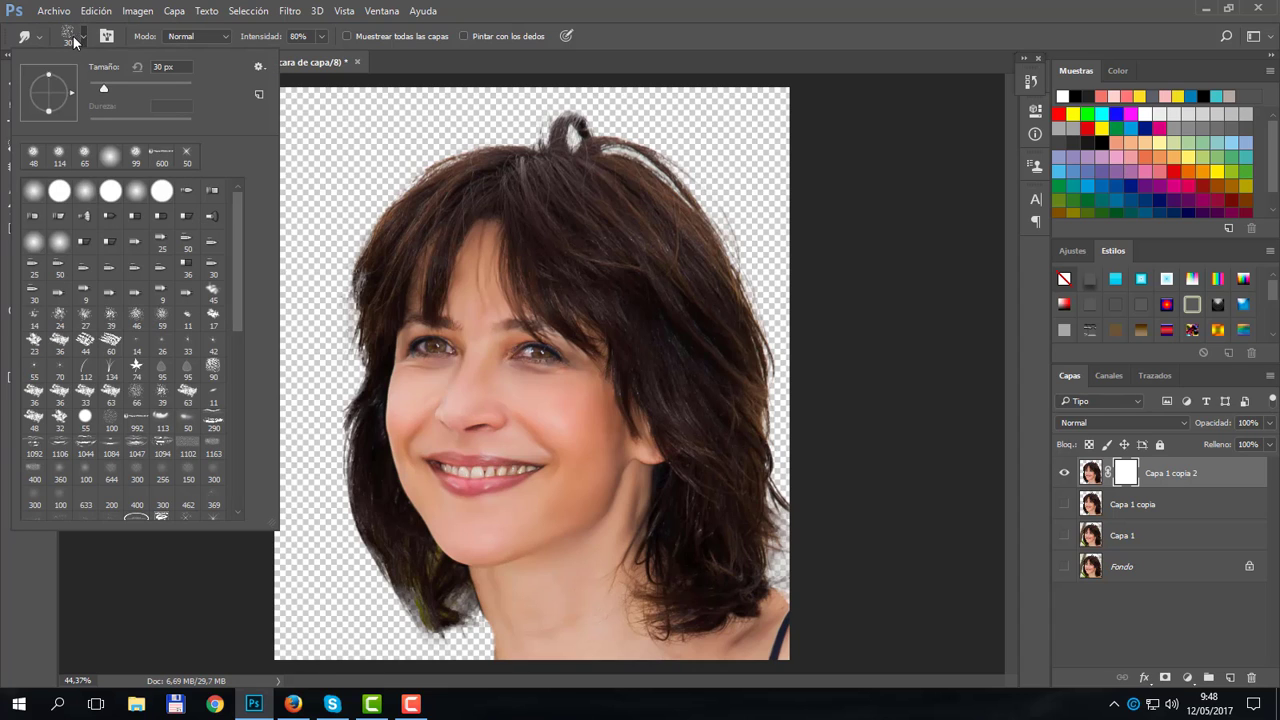
pyautogui.moveTo(165, 83); pyautogui.dragTo(167, 84)
pyautogui.click(66, 37)
pyautogui.click(38, 37)
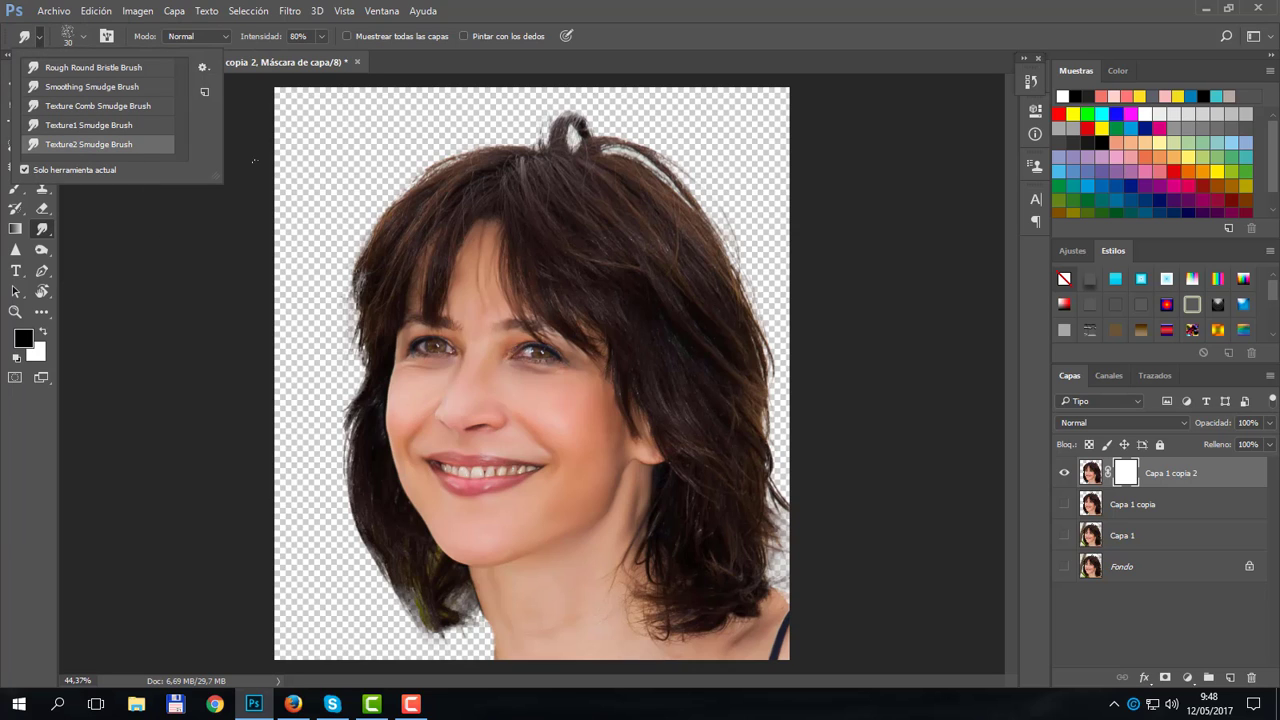
# Enable sampling of all layers for the Smudge tool and create a new layer above Capa 1 copia 2
pyautogui.click(352, 37)
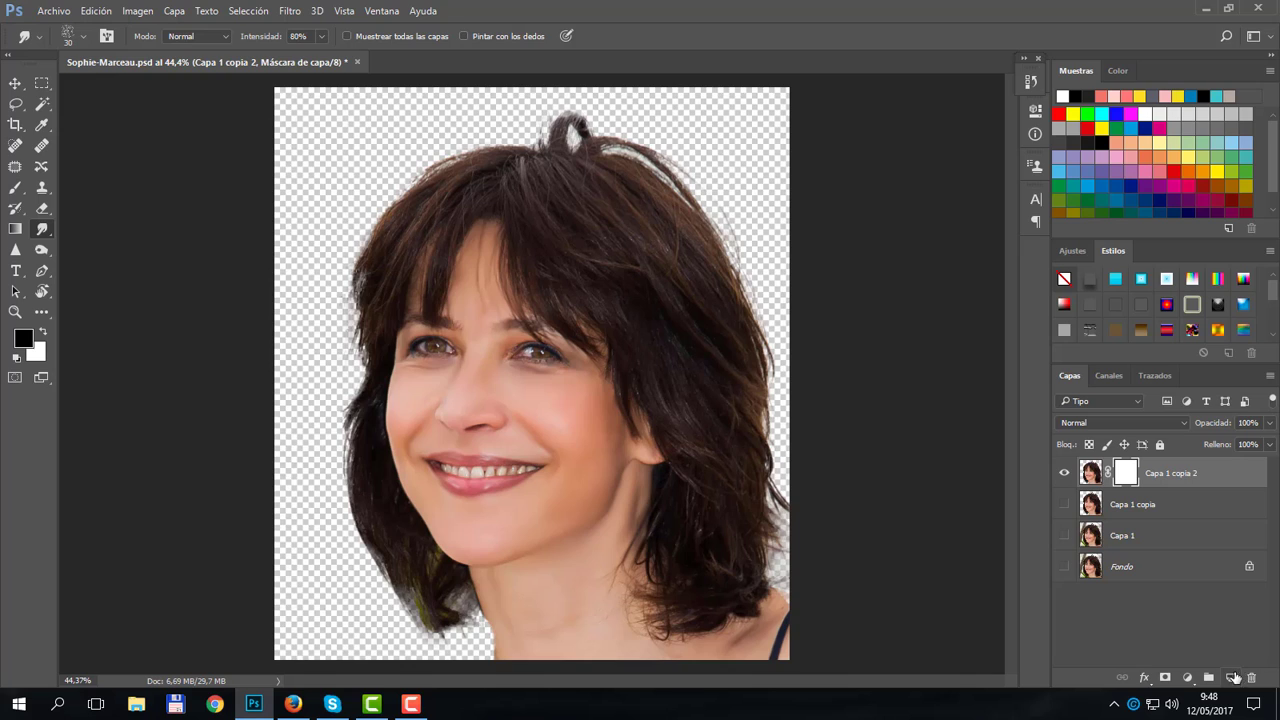
pyautogui.click(1230, 679)
pyautogui.press('x')
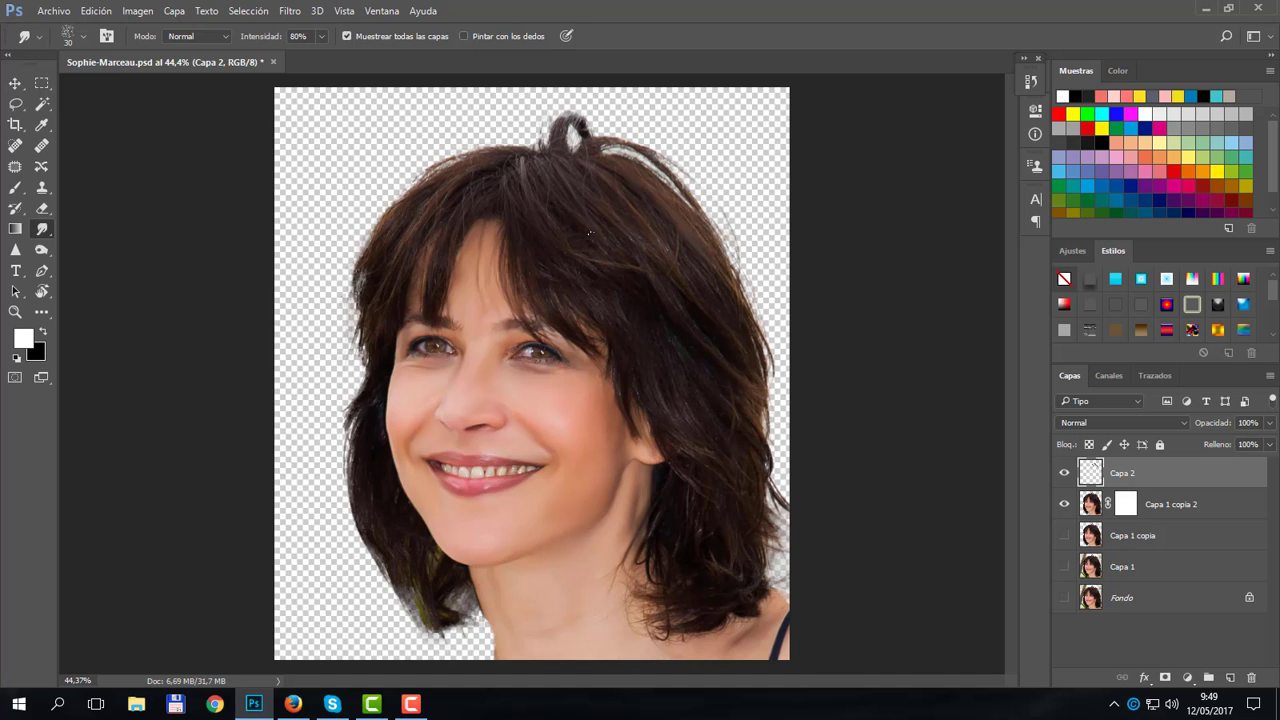
# Smudge the hair on the image's right side along its strands, from the crown down to the outer edge, on Capa 2
pyautogui.scroll(5, 600, 236)
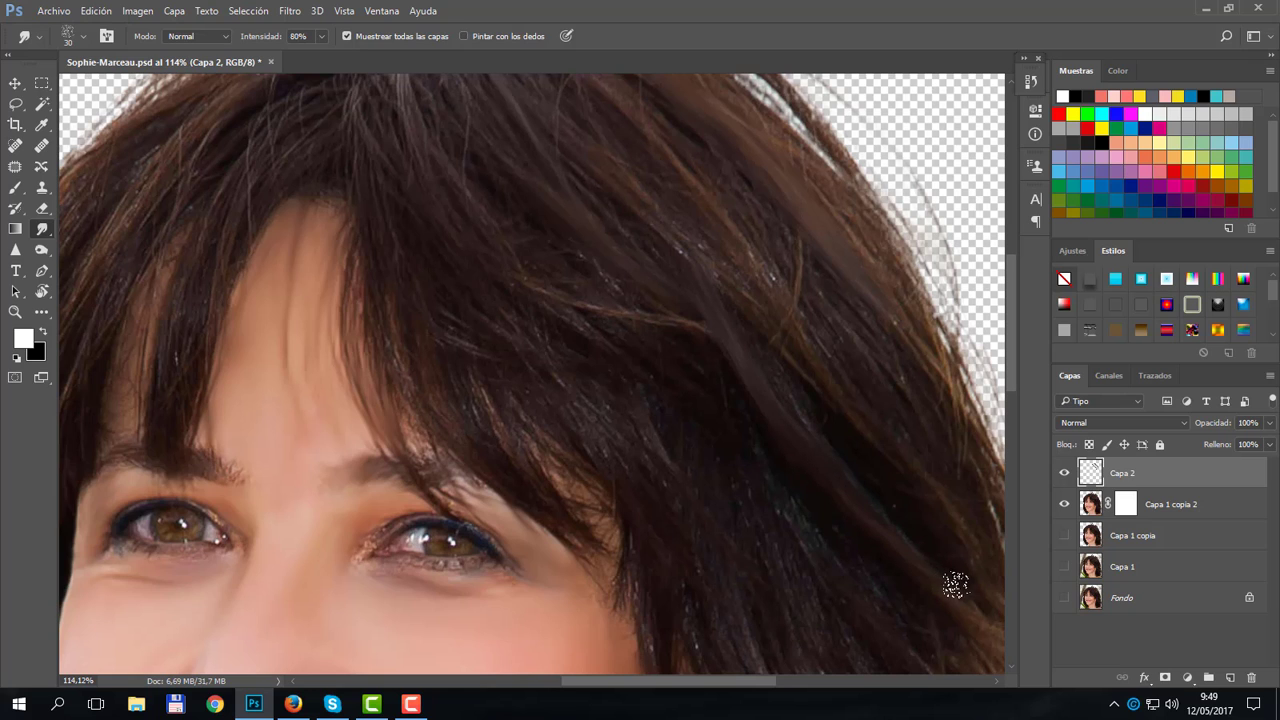
pyautogui.moveTo(904, 527)
pyautogui.mouseDown()
pyautogui.moveTo(766, 314)
pyautogui.moveTo(578, 152)
pyautogui.mouseUp()
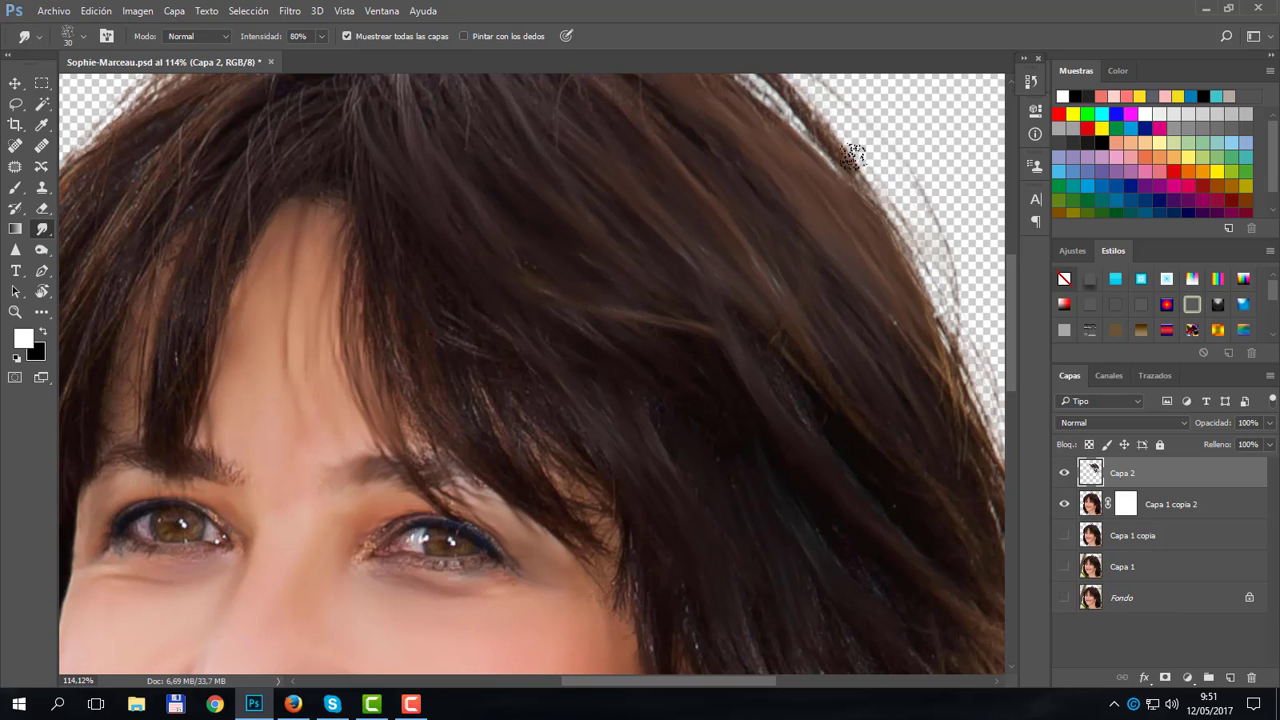
pyautogui.moveTo(785, 88)
pyautogui.mouseDown()
pyautogui.moveTo(880, 214)
pyautogui.moveTo(890, 250)
pyautogui.moveTo(966, 314)
pyautogui.moveTo(896, 270)
pyautogui.mouseUp()
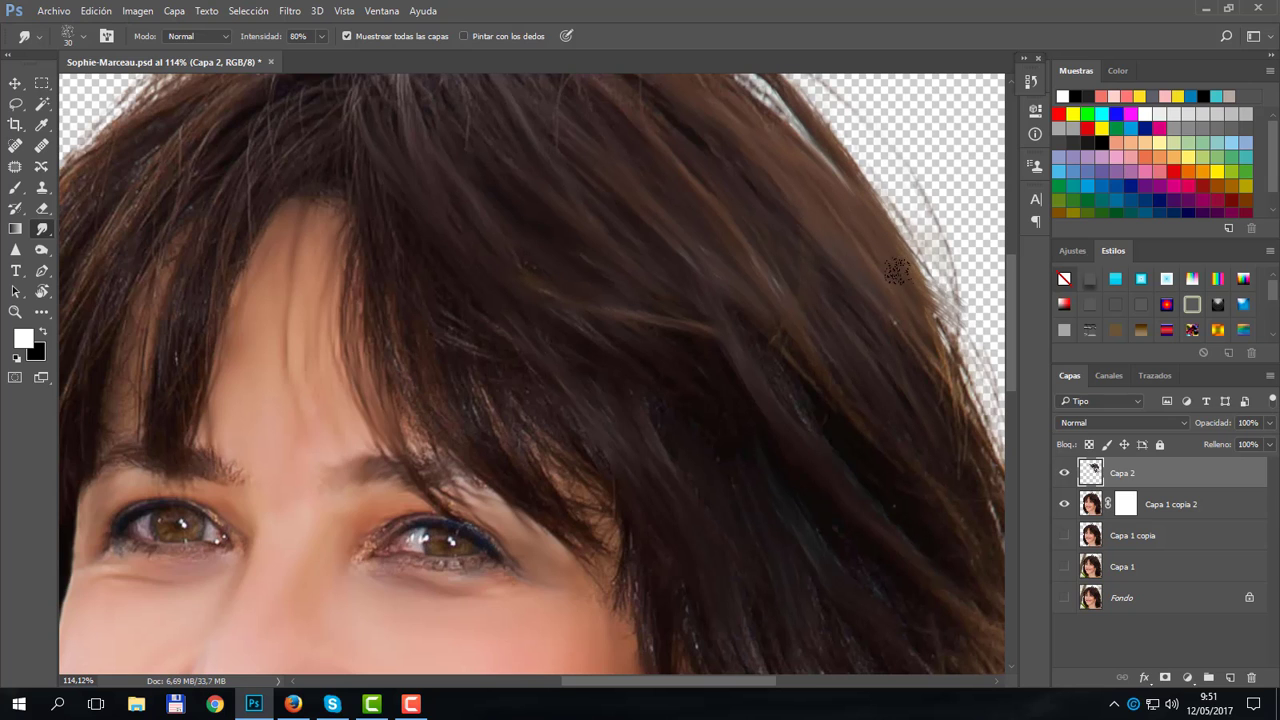
pyautogui.moveTo(952, 302); pyautogui.dragTo(982, 309)
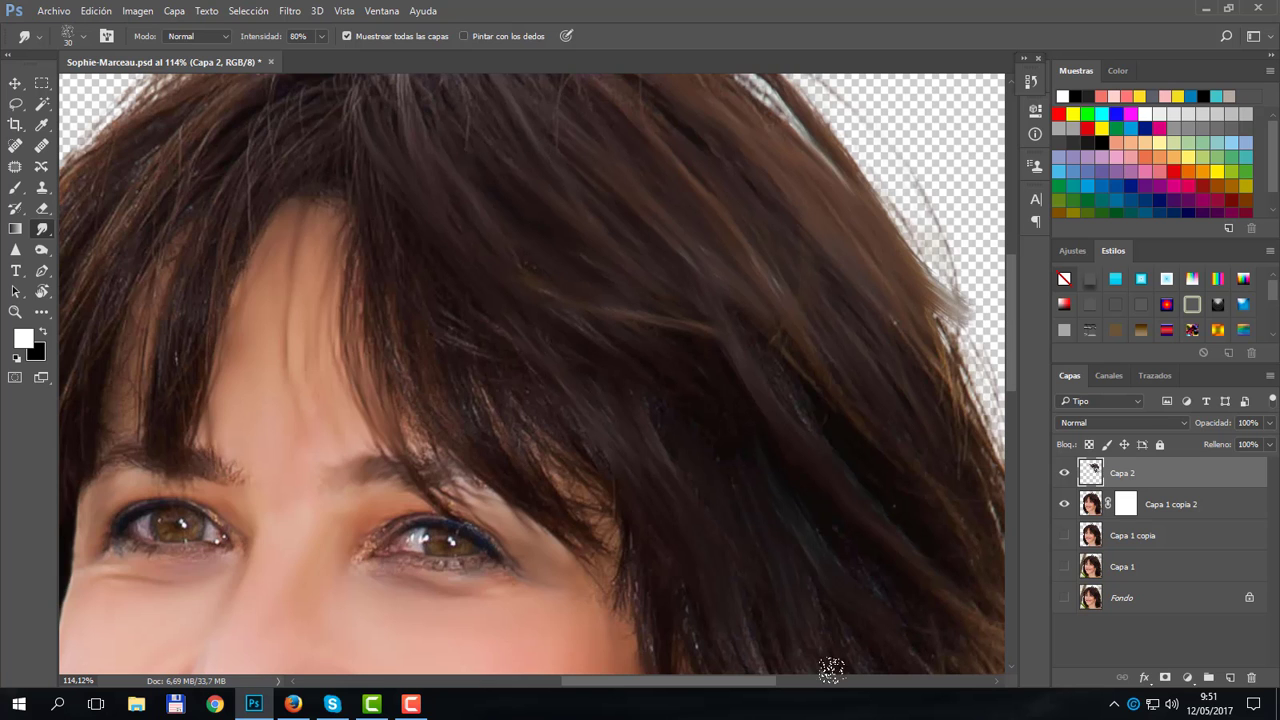
pyautogui.moveTo(741, 684); pyautogui.dragTo(787, 690)
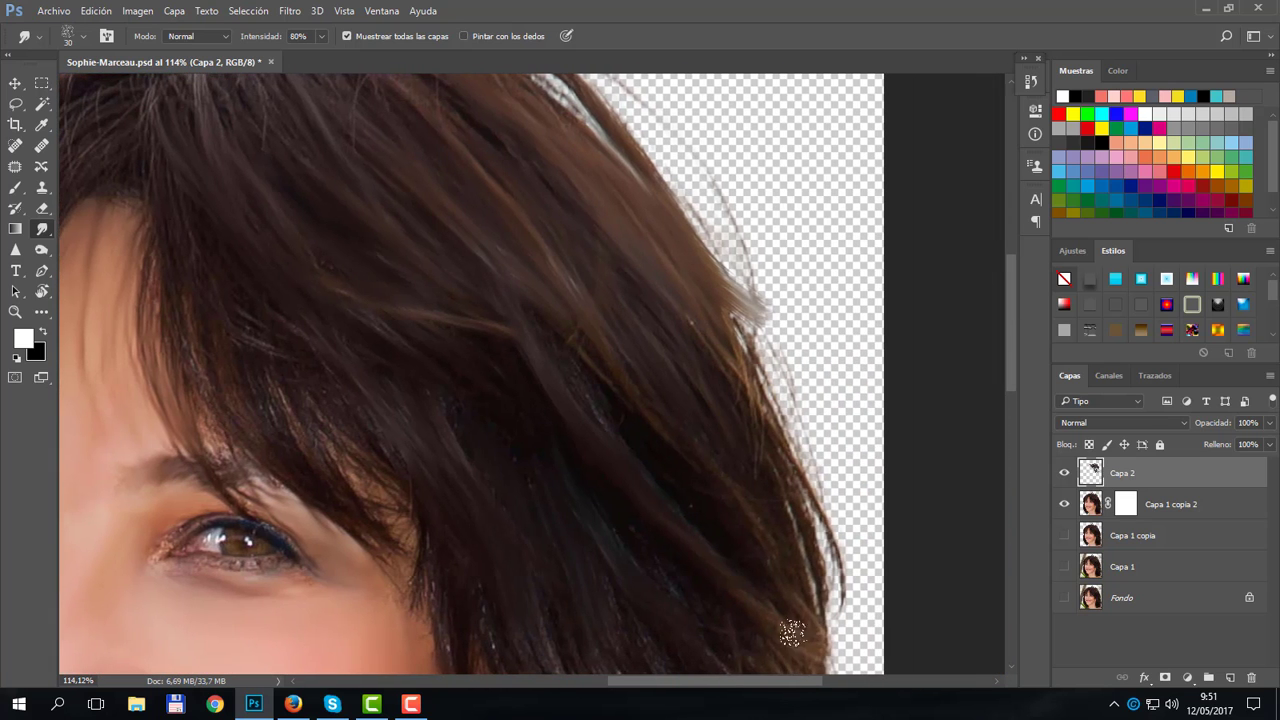
pyautogui.moveTo(740, 391)
pyautogui.mouseDown()
pyautogui.moveTo(724, 345)
pyautogui.moveTo(781, 452)
pyautogui.moveTo(812, 556)
pyautogui.mouseUp()
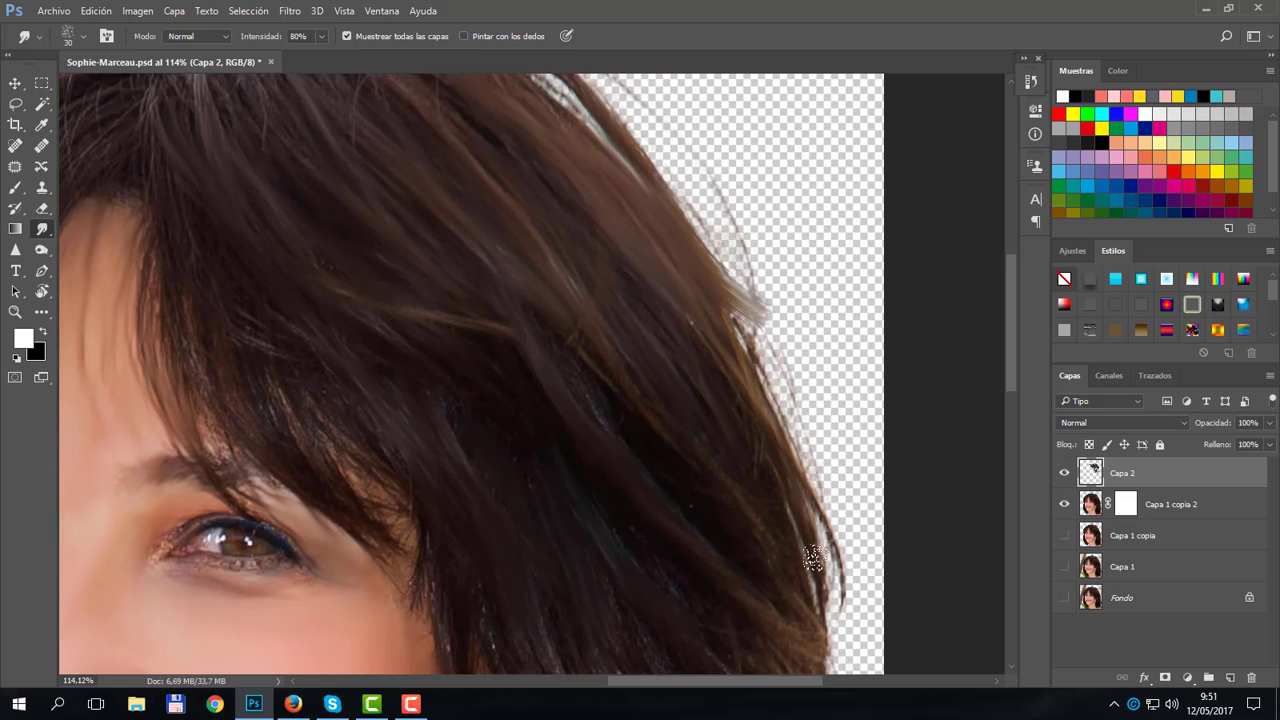
pyautogui.moveTo(796, 483); pyautogui.dragTo(830, 630)
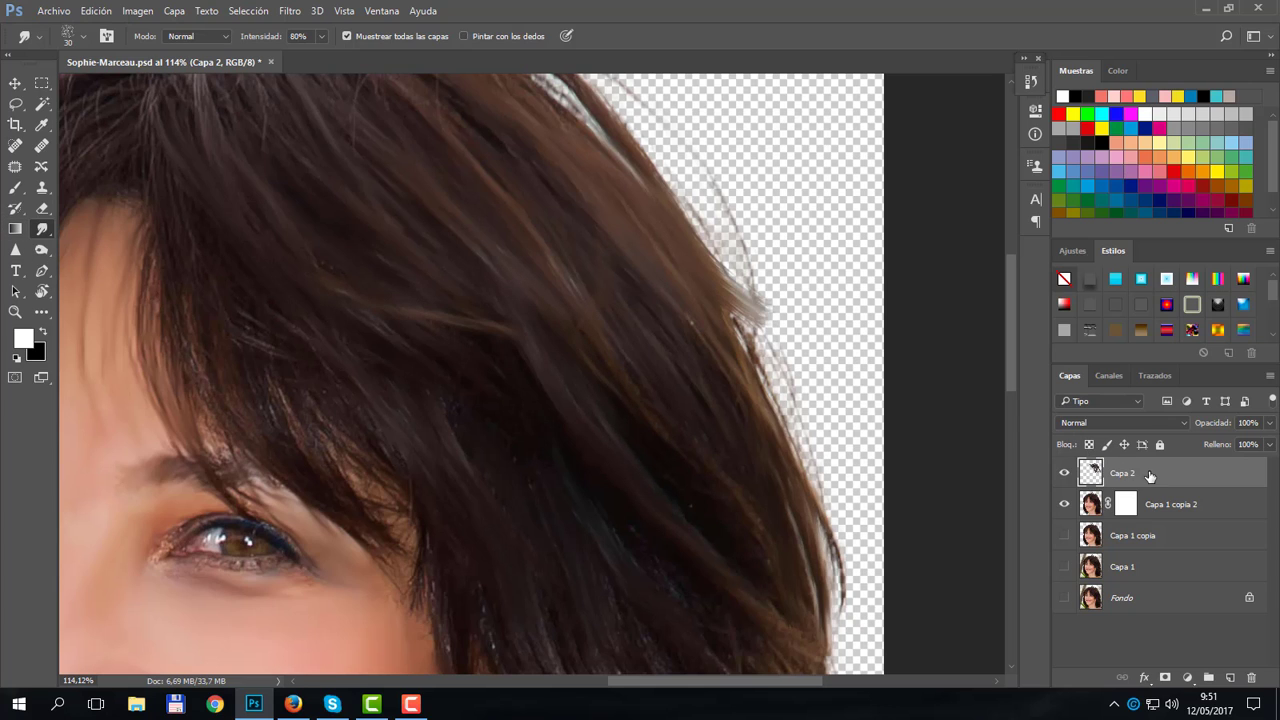
# Erase the pale smear outside the hair's right edge on Capa 2, and smudge the fringe strands beside the forehead and eye
pyautogui.click(41, 207)
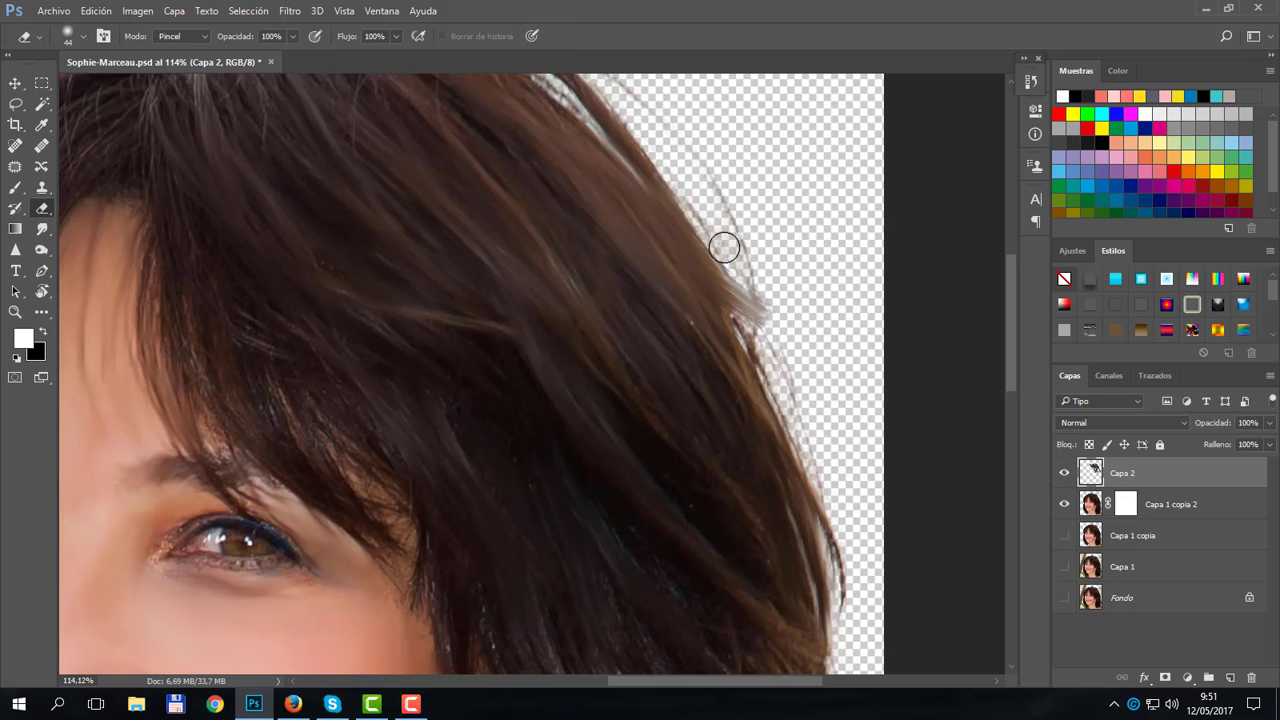
pyautogui.moveTo(743, 268)
pyautogui.mouseDown()
pyautogui.moveTo(763, 314)
pyautogui.moveTo(734, 263)
pyautogui.mouseUp()
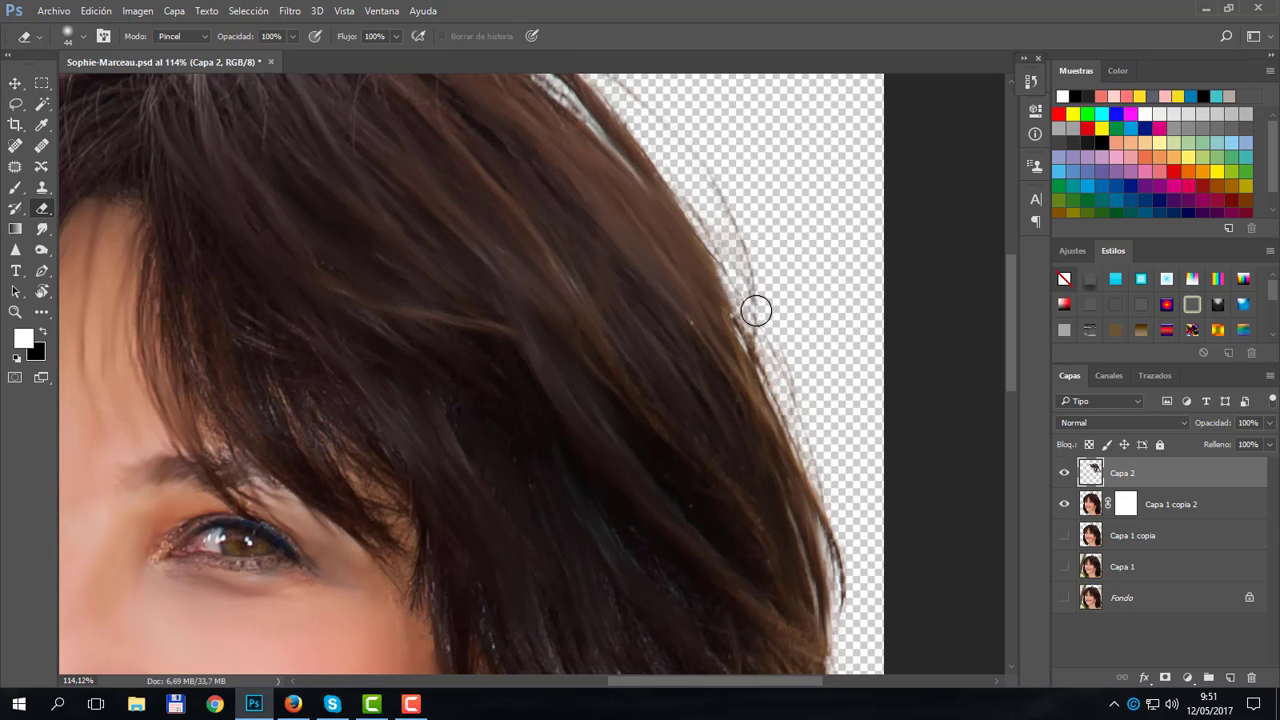
pyautogui.click(42, 230)
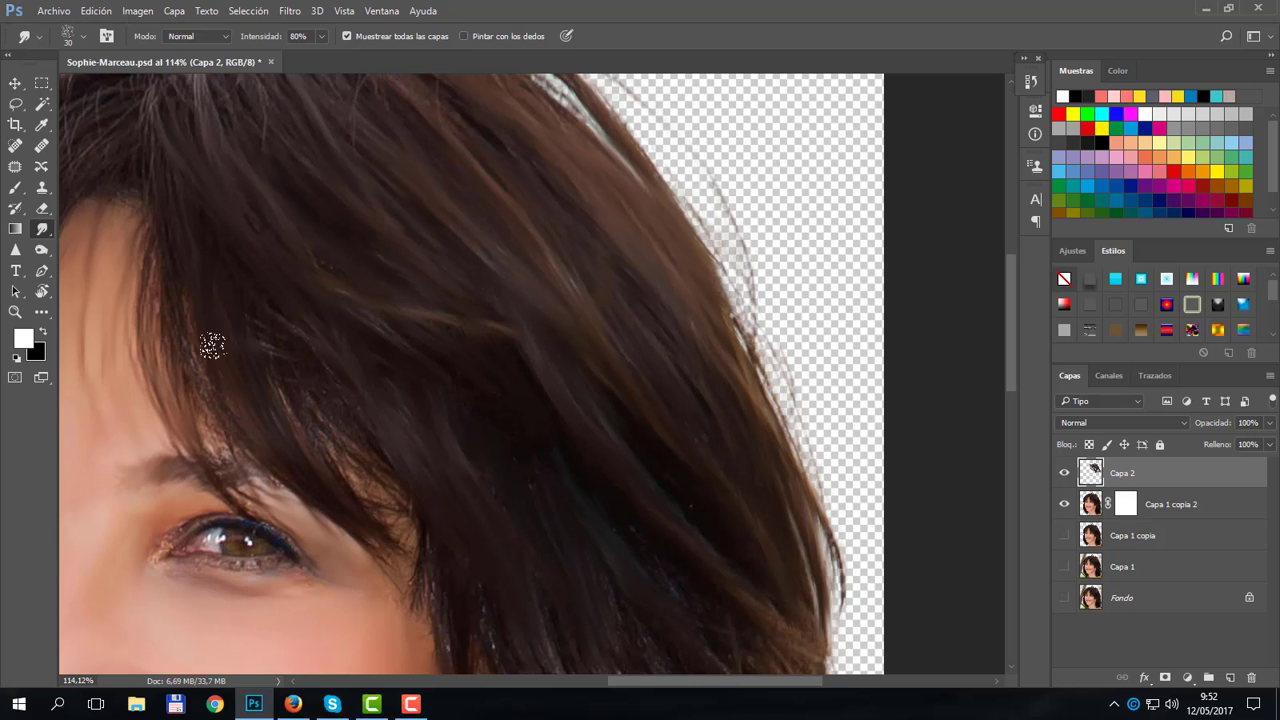
pyautogui.moveTo(166, 337); pyautogui.dragTo(178, 410)
pyautogui.moveTo(205, 478); pyautogui.dragTo(238, 523)
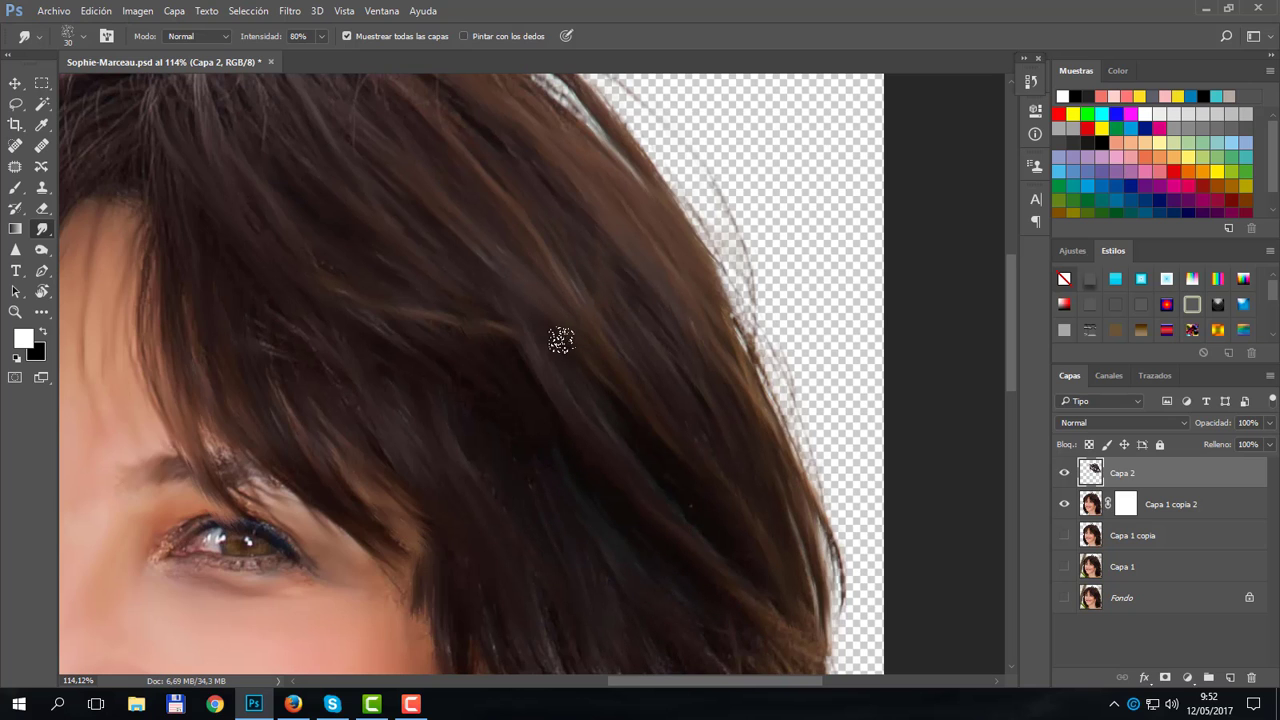
# Toggle the Capa 2 layer's visibility to compare the whole hairstyle with and without the smudged strands
pyautogui.scroll(-3, 557, 340)
pyautogui.scroll(-2, 557, 340)
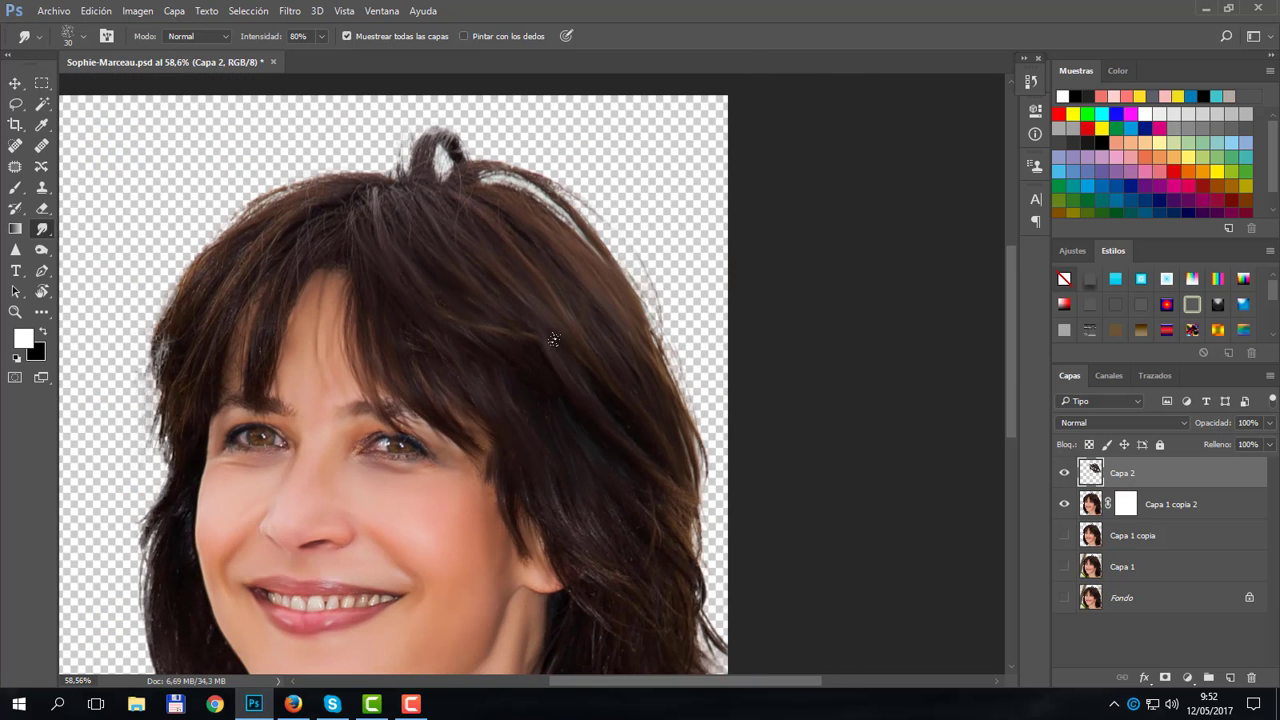
pyautogui.scroll(-2, 632, 390)
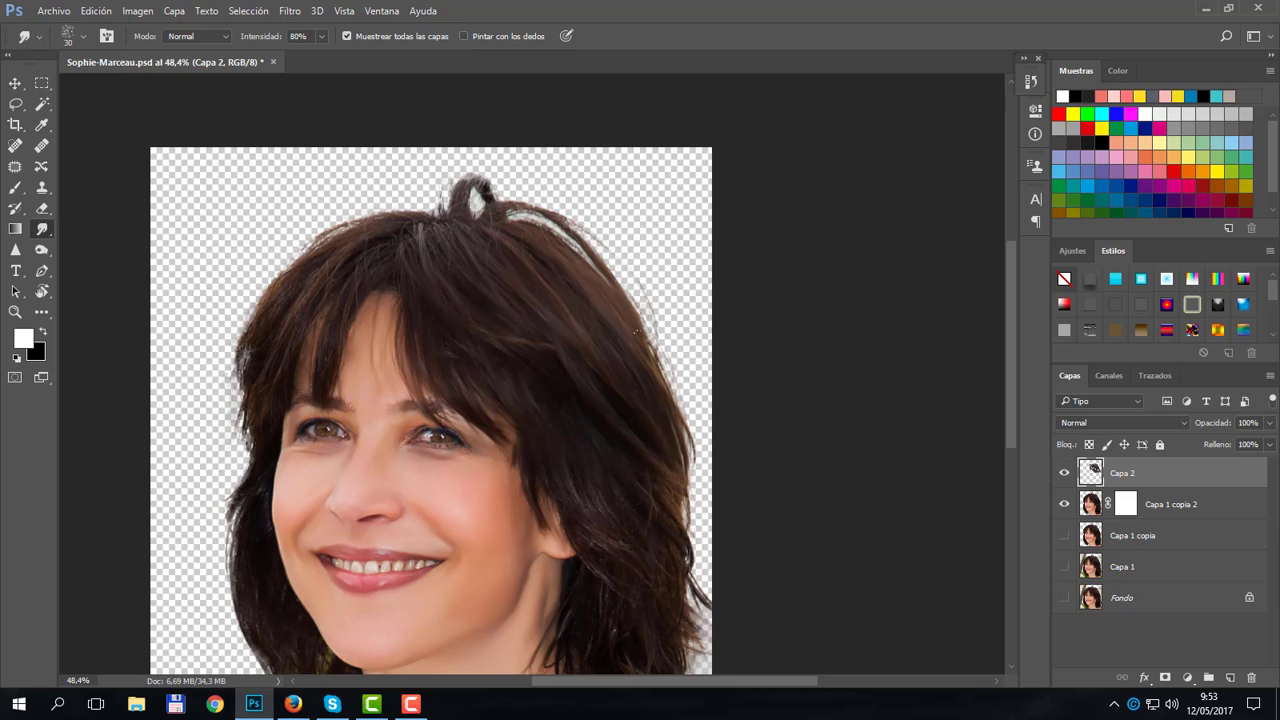
pyautogui.click(1063, 471)
pyautogui.moveTo(1008, 412); pyautogui.dragTo(1004, 438)
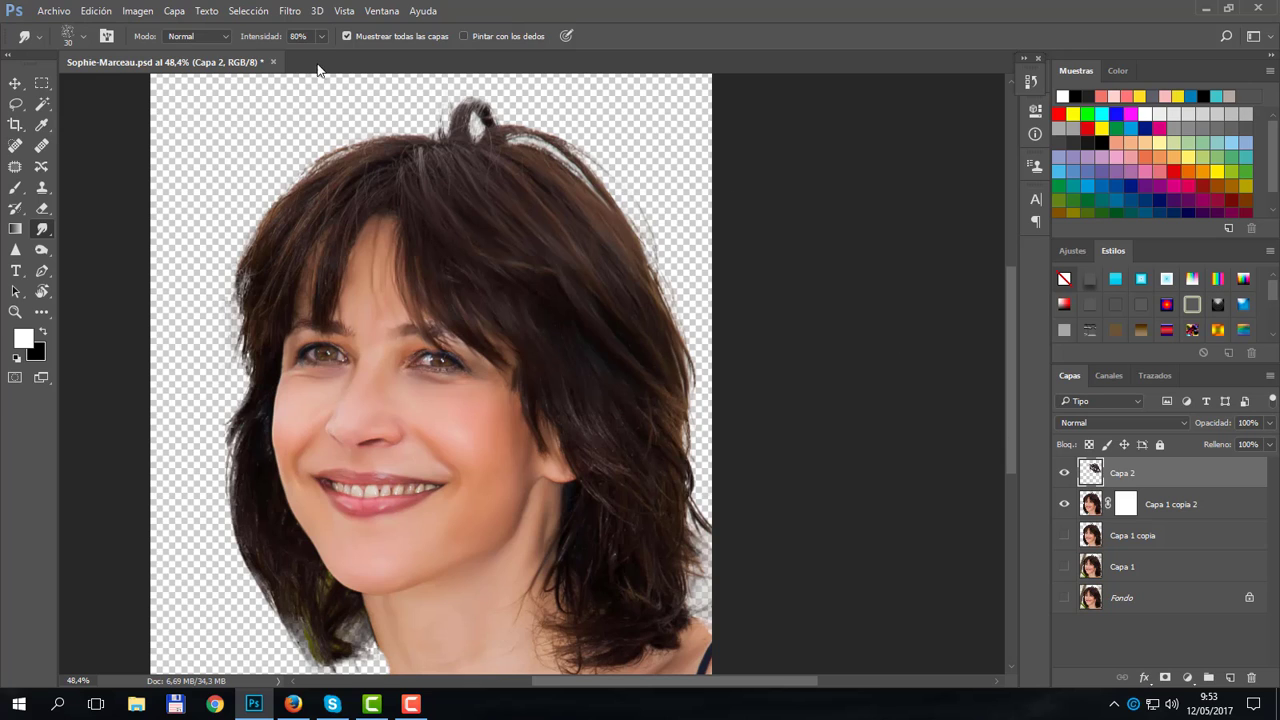
# Open the Topaz Adjust 5 filter on Capa 2 and close it without applying any adjustment
pyautogui.click(288, 12)
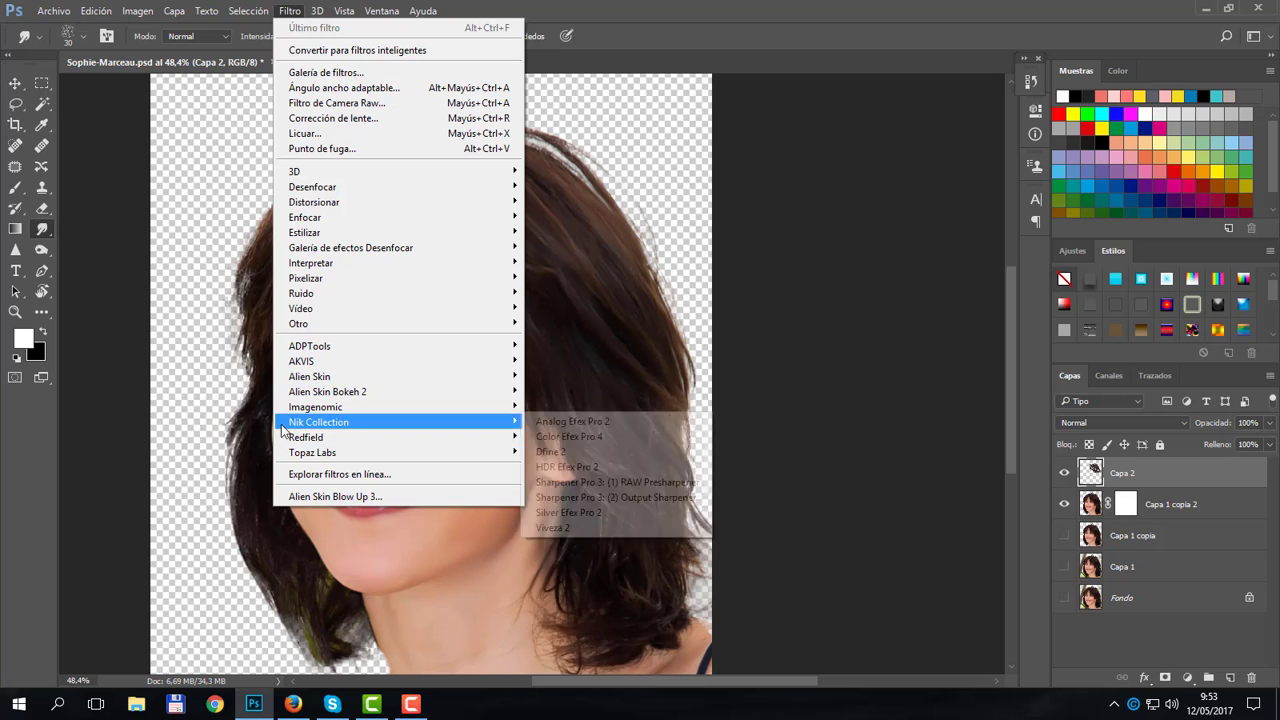
pyautogui.moveTo(353, 460)
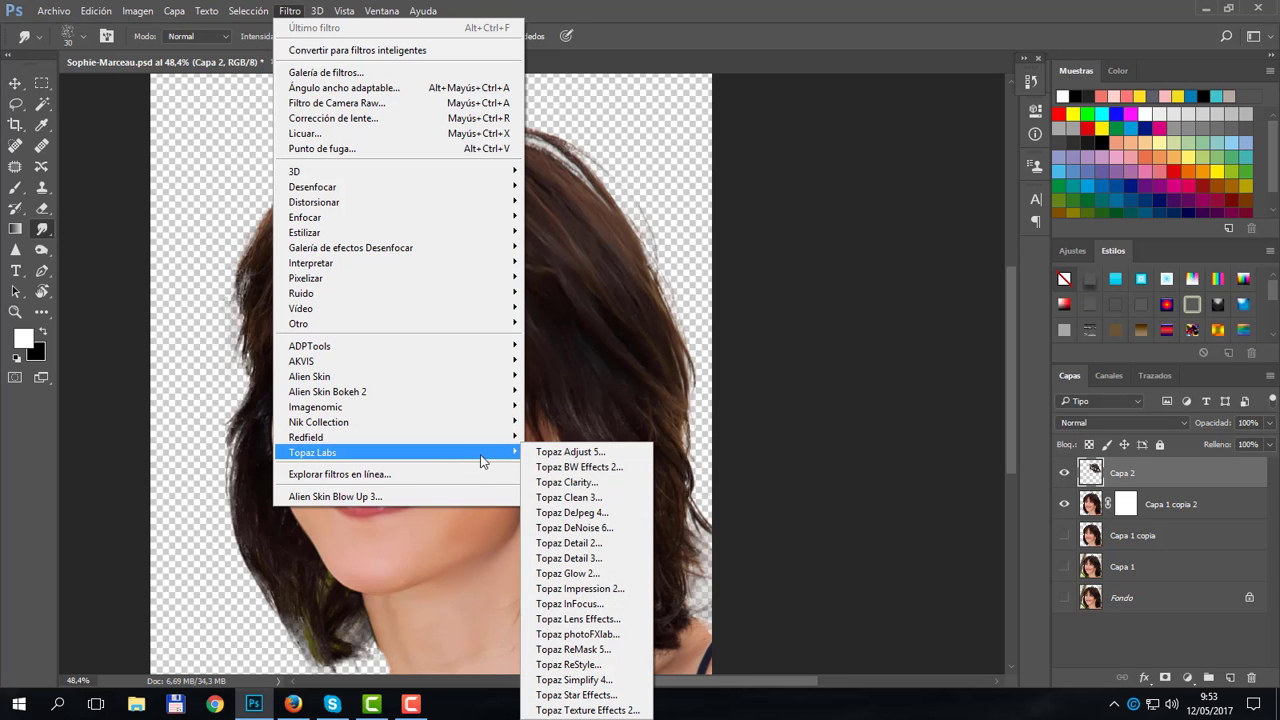
pyautogui.click(582, 453)
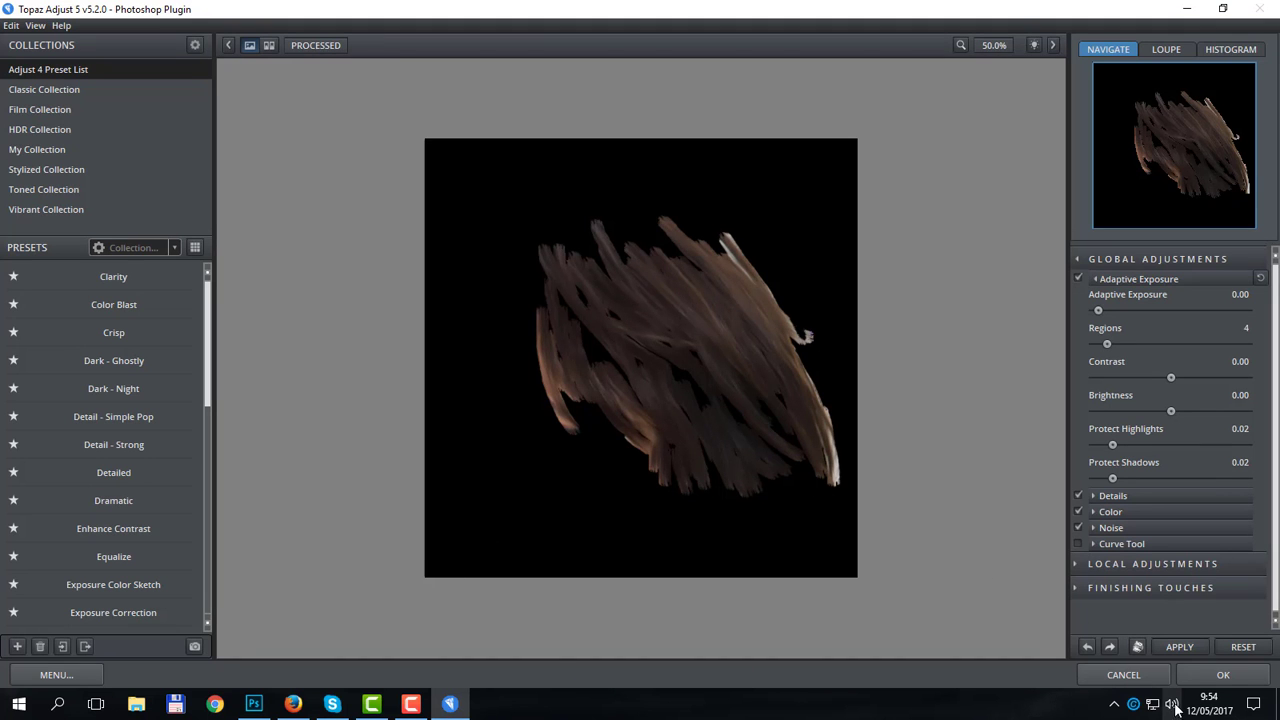
pyautogui.click(1101, 672)
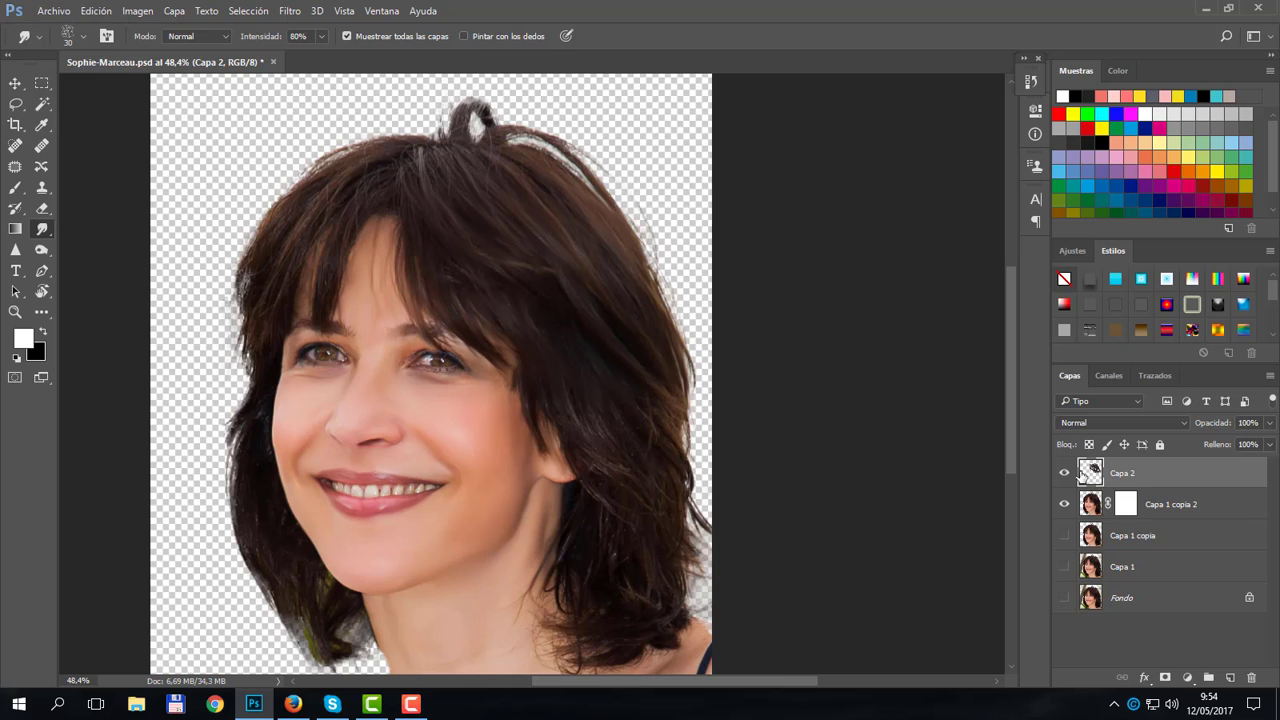
# Hide Capa 2 and open the Topaz Adjust 5 filter on the Capa 1 copia 2 layer
pyautogui.click(1064, 473)
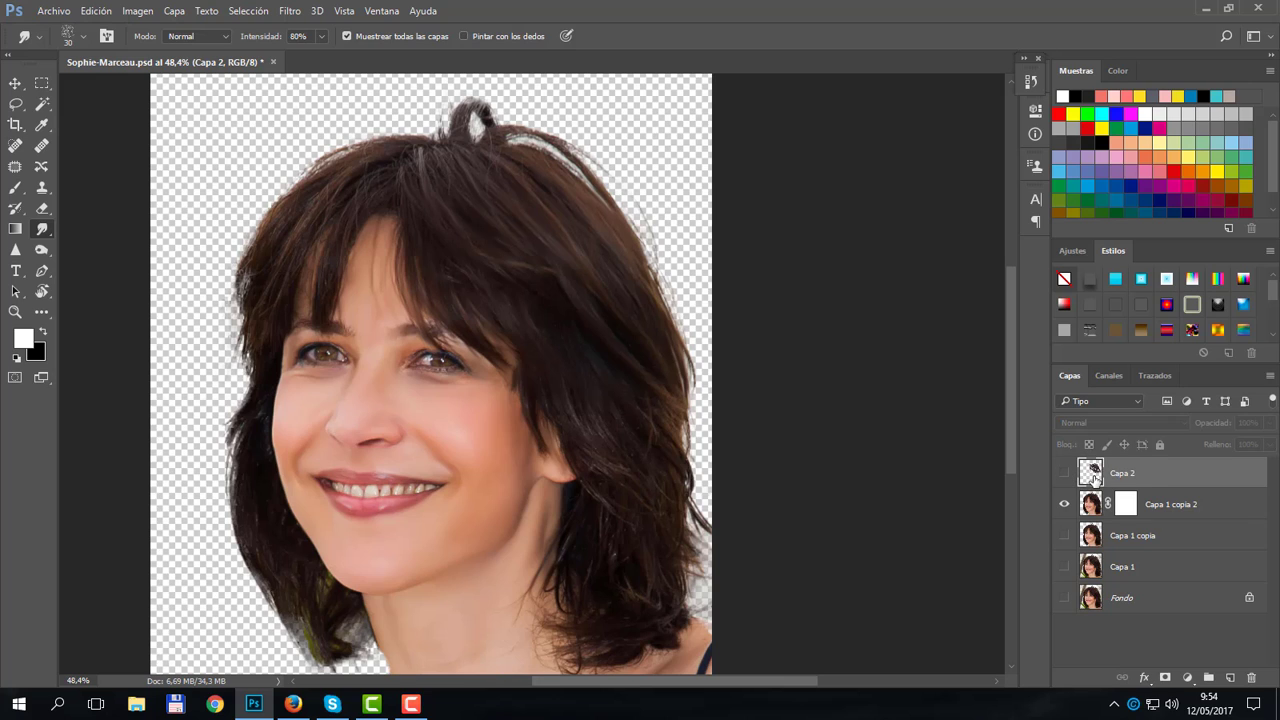
pyautogui.click(1166, 507)
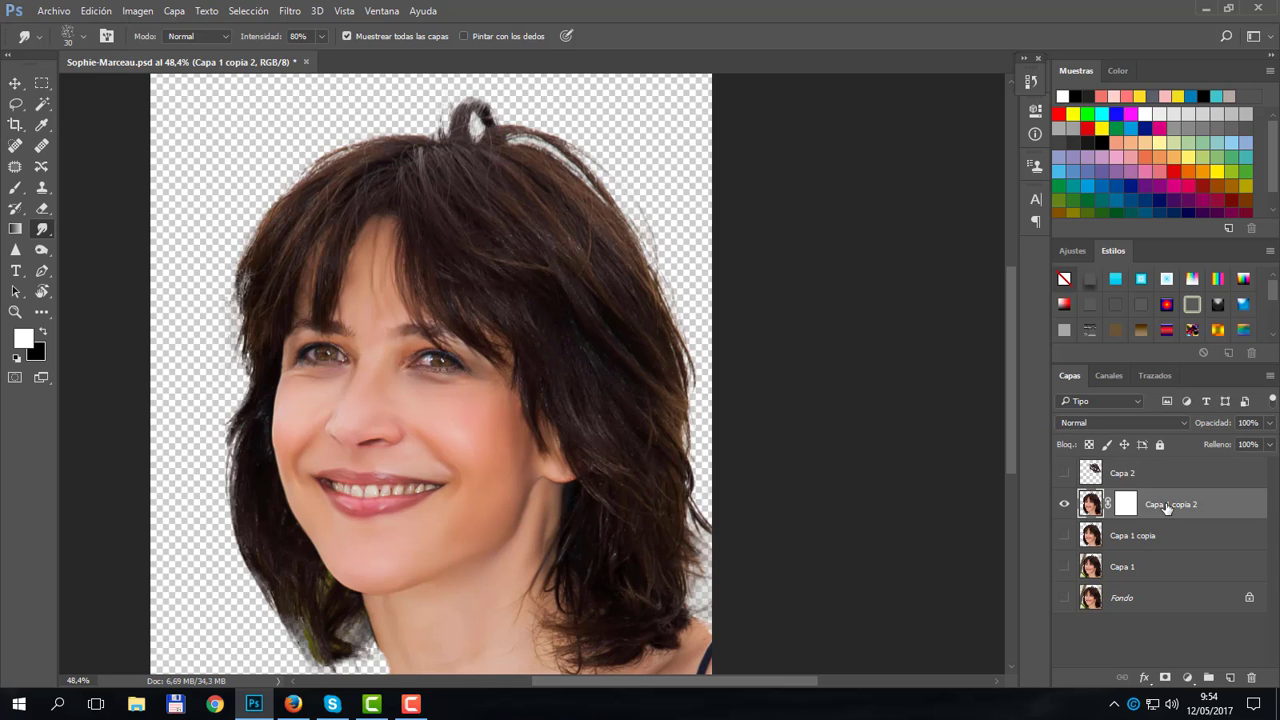
pyautogui.click(290, 11)
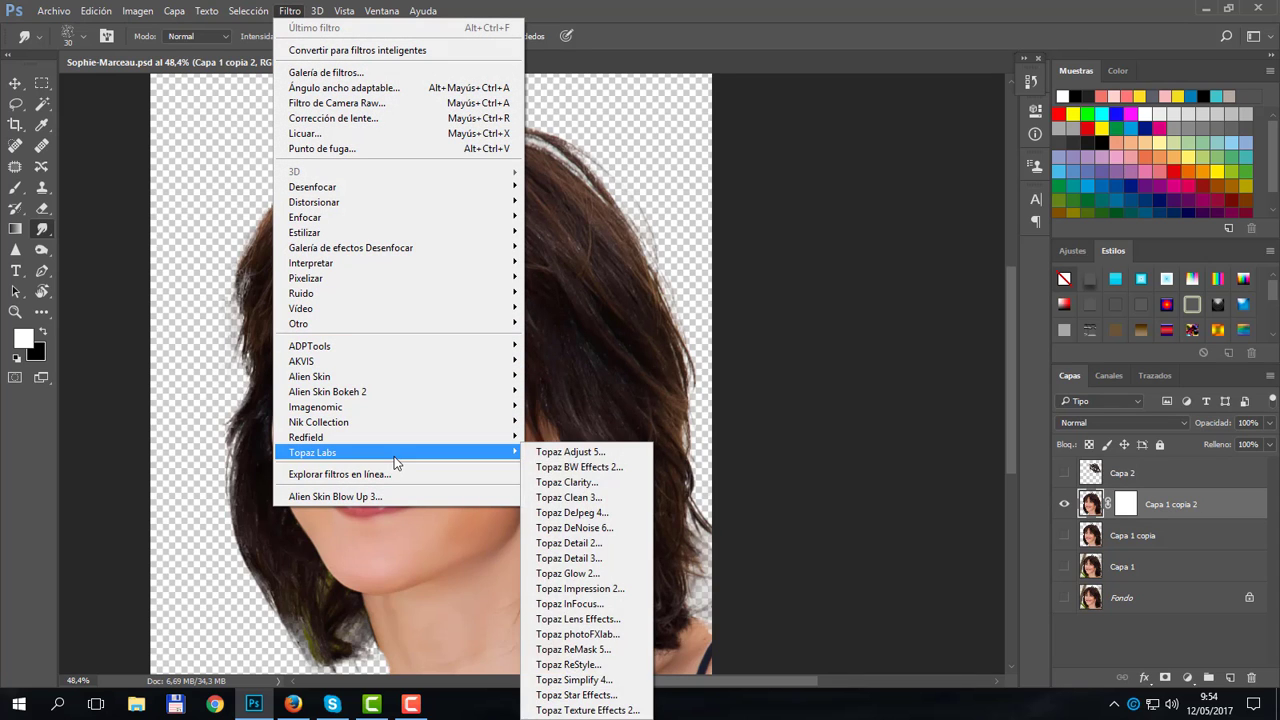
pyautogui.moveTo(470, 452)
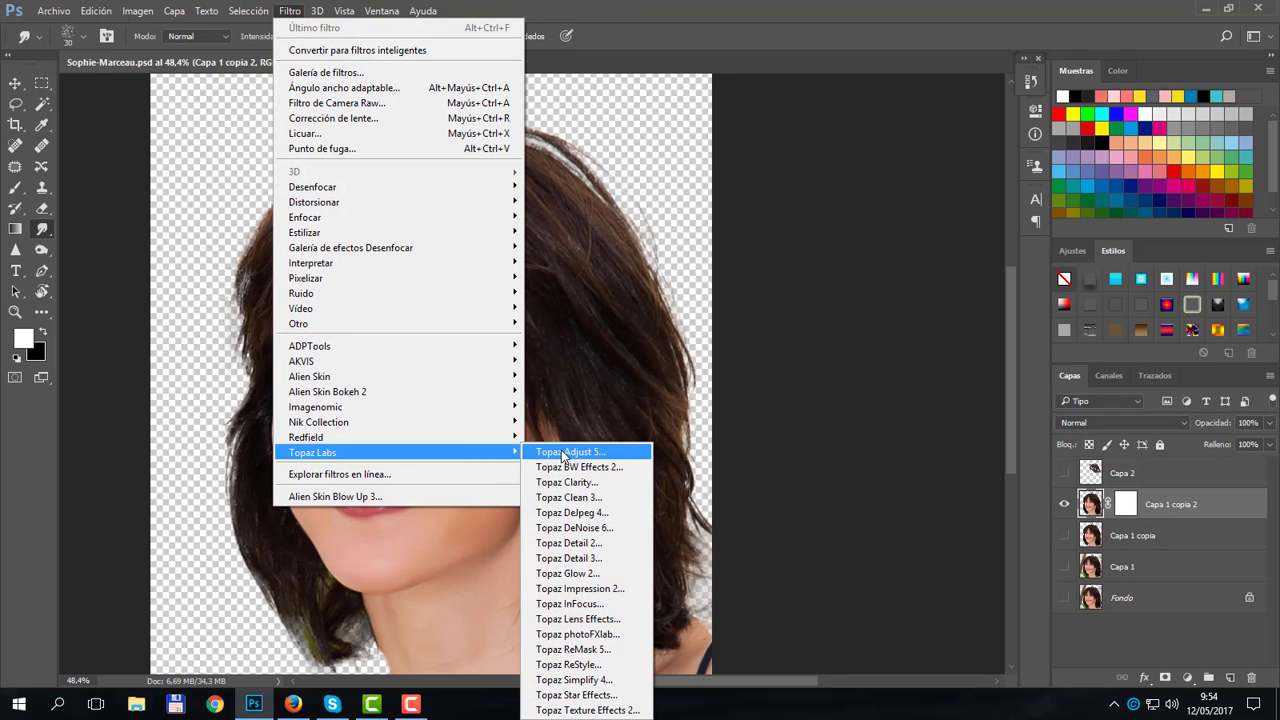
pyautogui.click(561, 450)
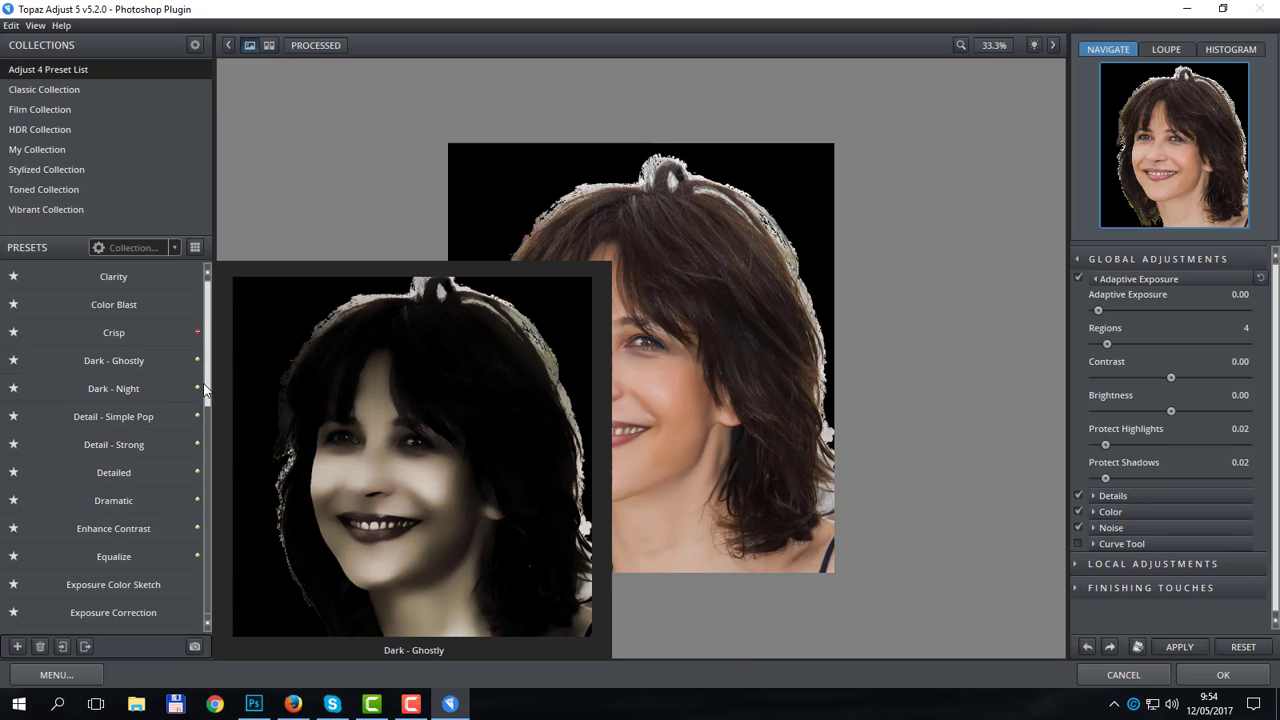
# Compare the HDR - Pop and HDR - Sketch presets, and apply HDR - Sketch to Capa 1 copia 2
pyautogui.moveTo(208, 367); pyautogui.dragTo(203, 451)
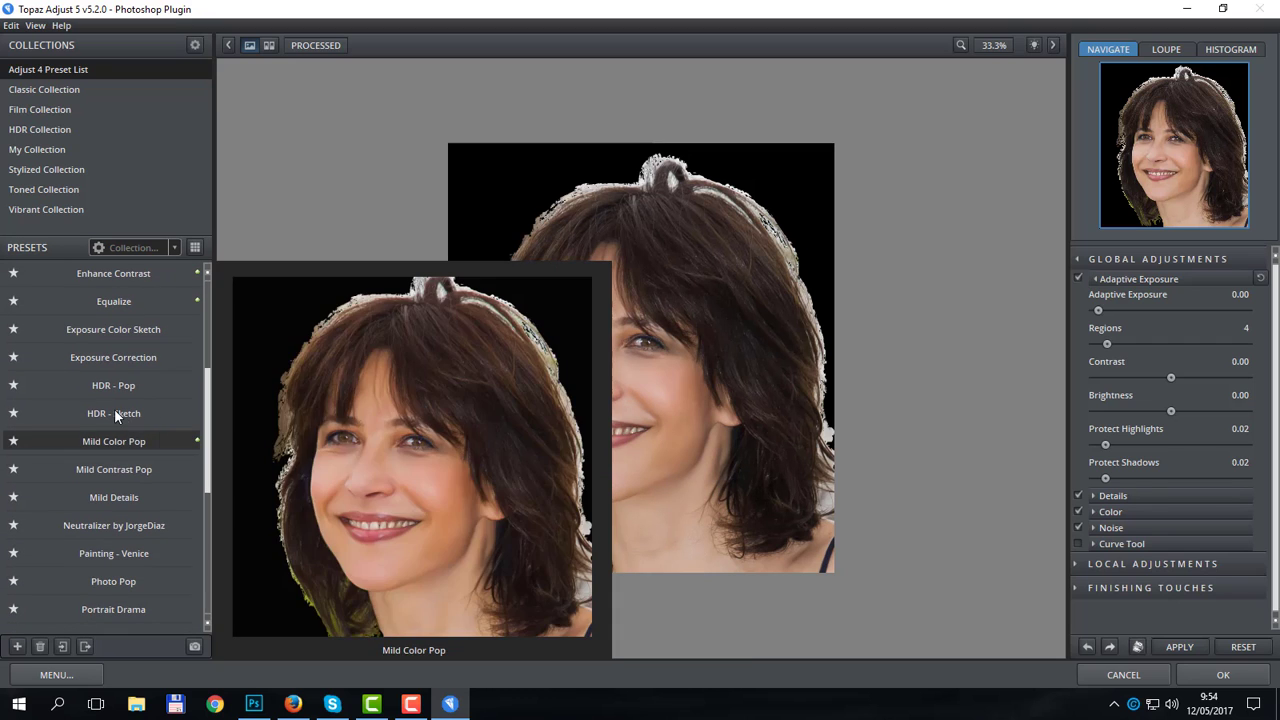
pyautogui.click(115, 412)
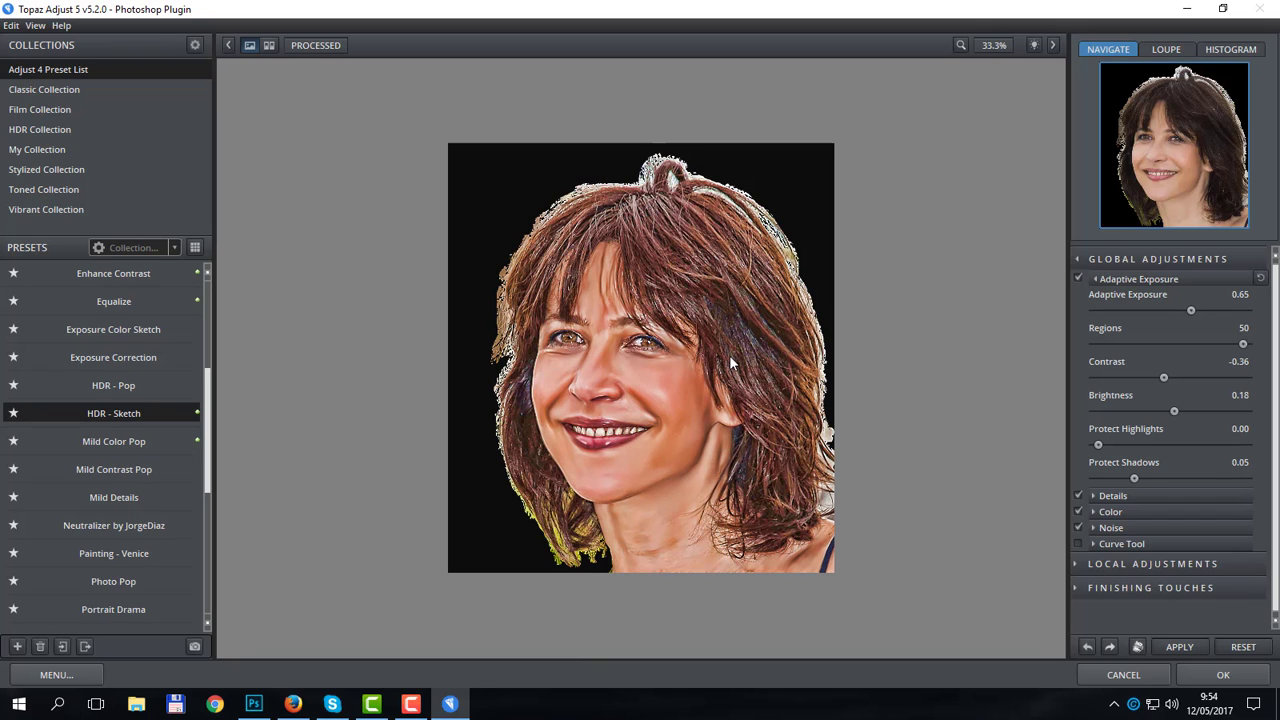
pyautogui.click(138, 386)
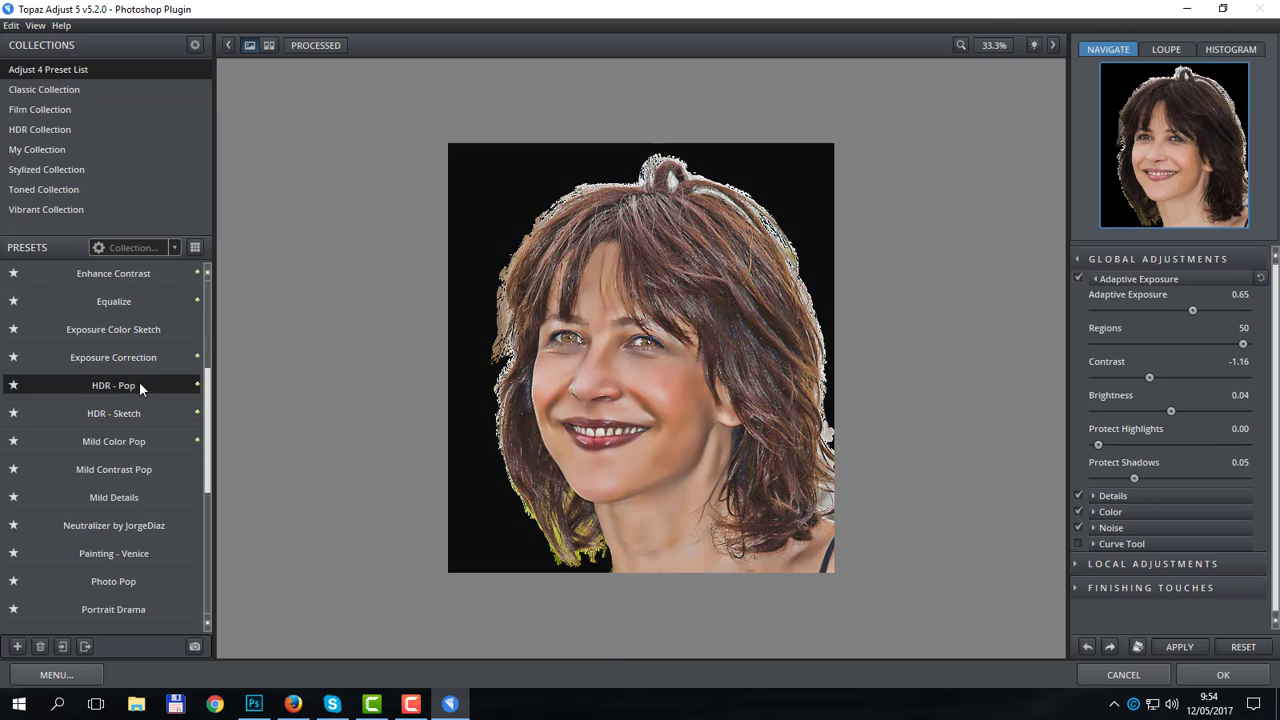
pyautogui.click(112, 410)
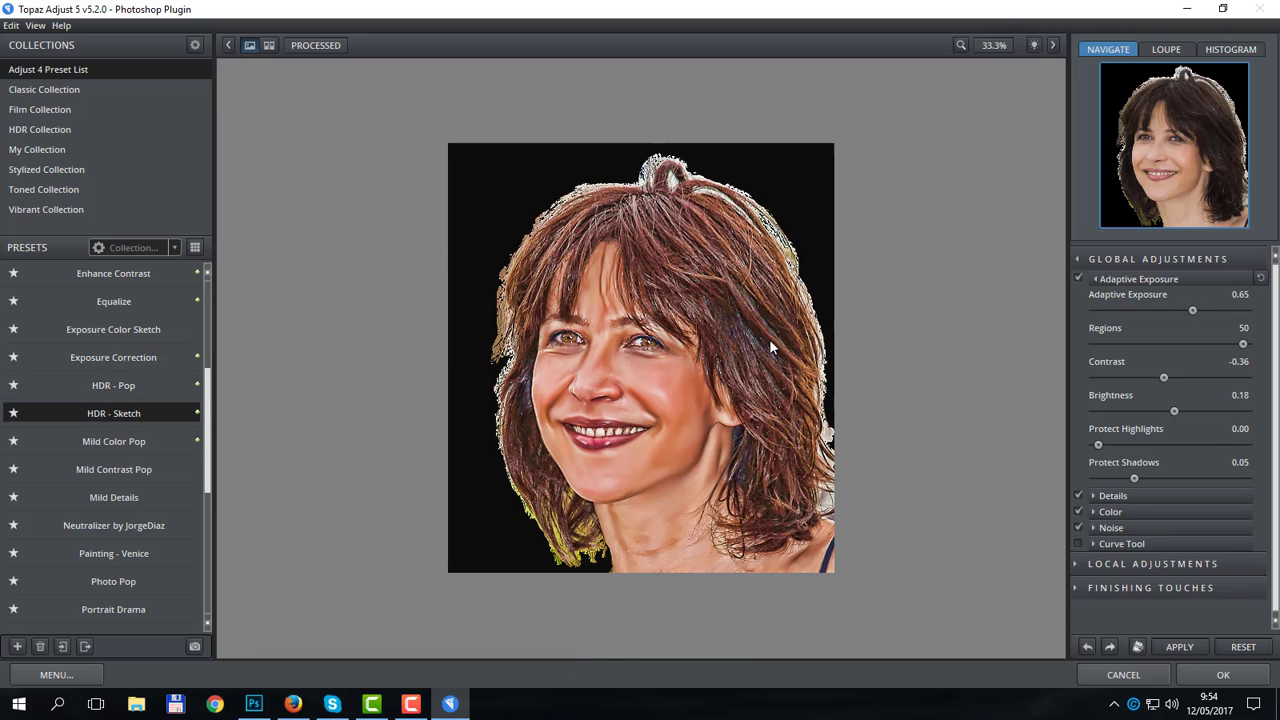
pyautogui.click(1199, 680)
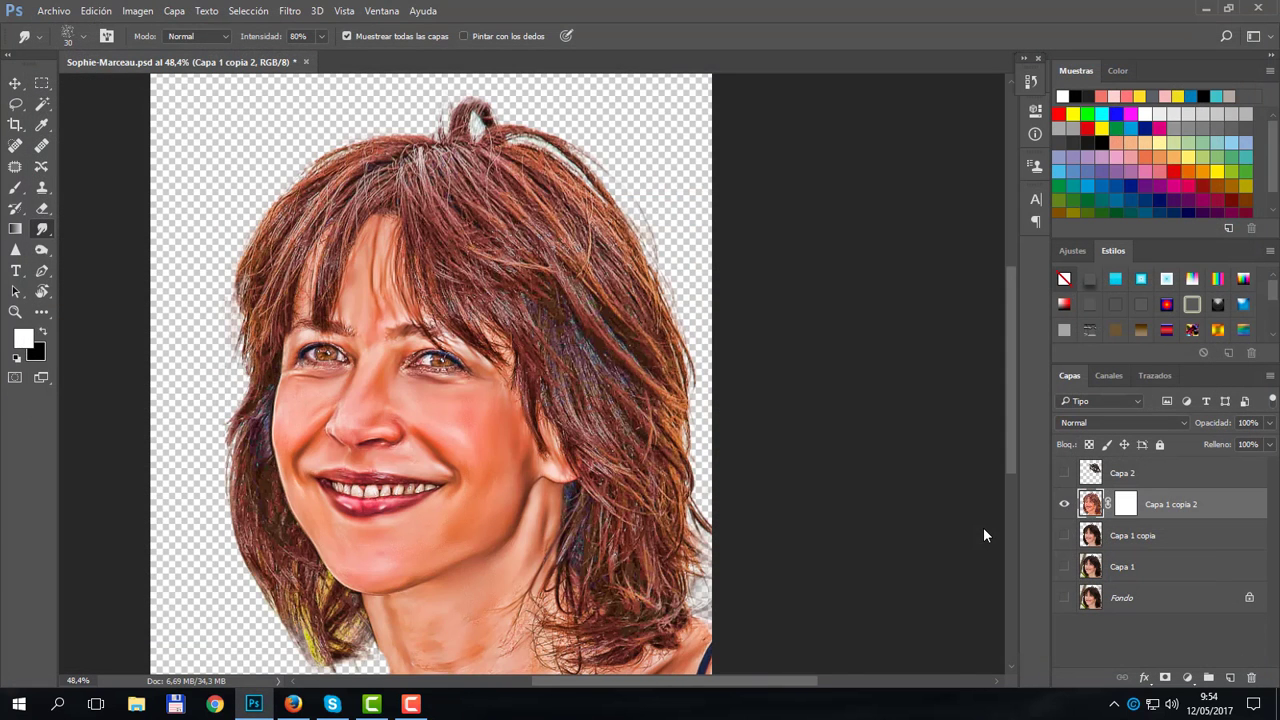
# Choose a smaller soft round brush with 0% hardness and paint black between eye and nose on the Capa 1 copia 2 mask
pyautogui.moveTo(1008, 370); pyautogui.dragTo(1008, 392)
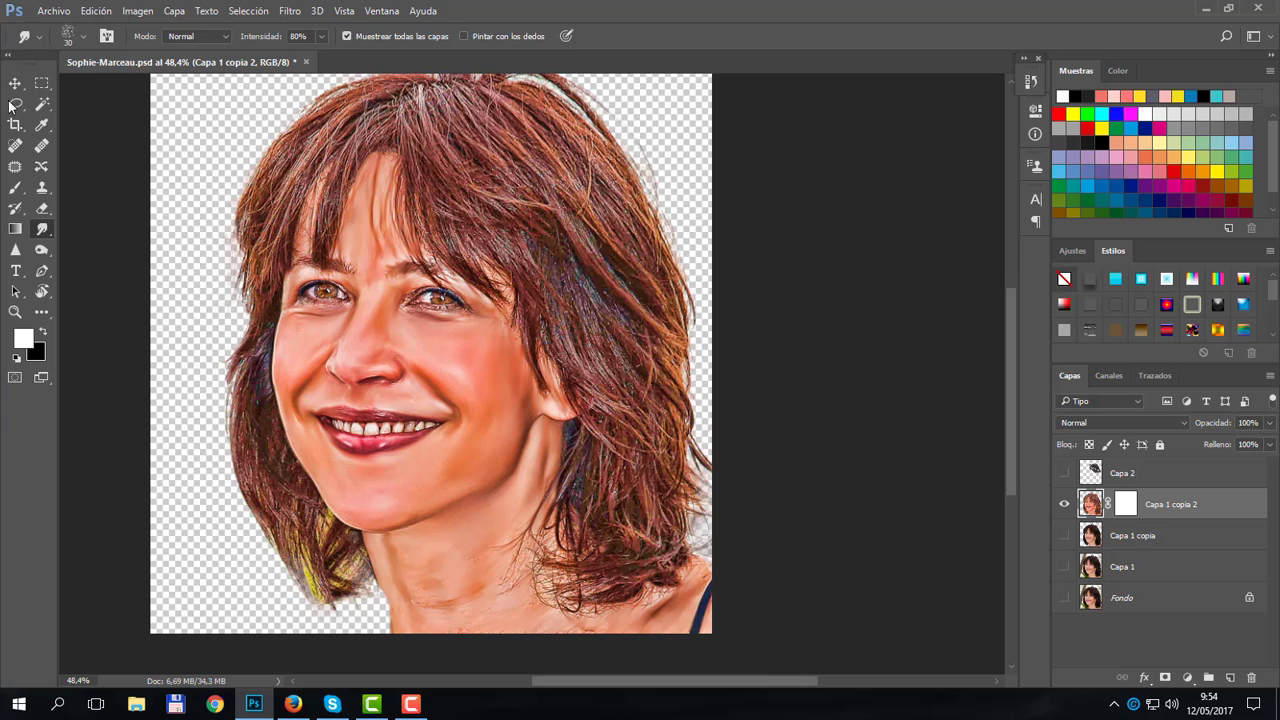
pyautogui.click(15, 189)
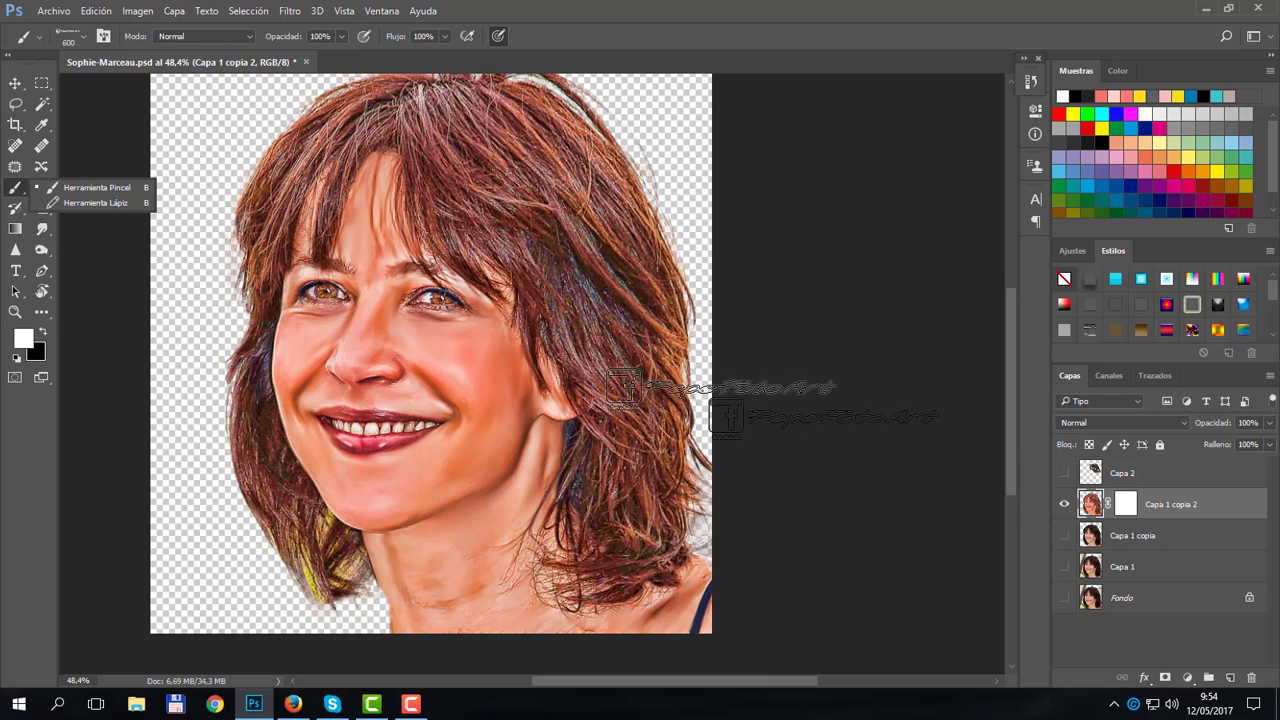
pyautogui.click(1128, 506)
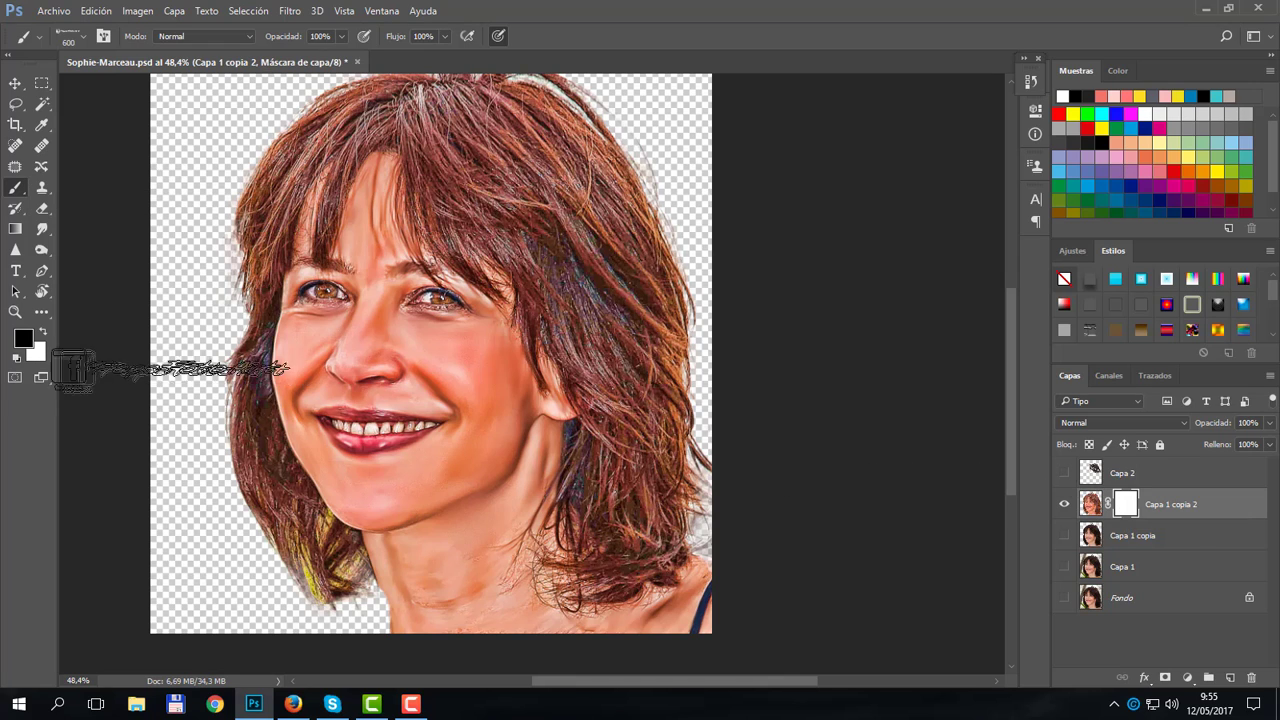
pyautogui.click(80, 38)
pyautogui.click(27, 190)
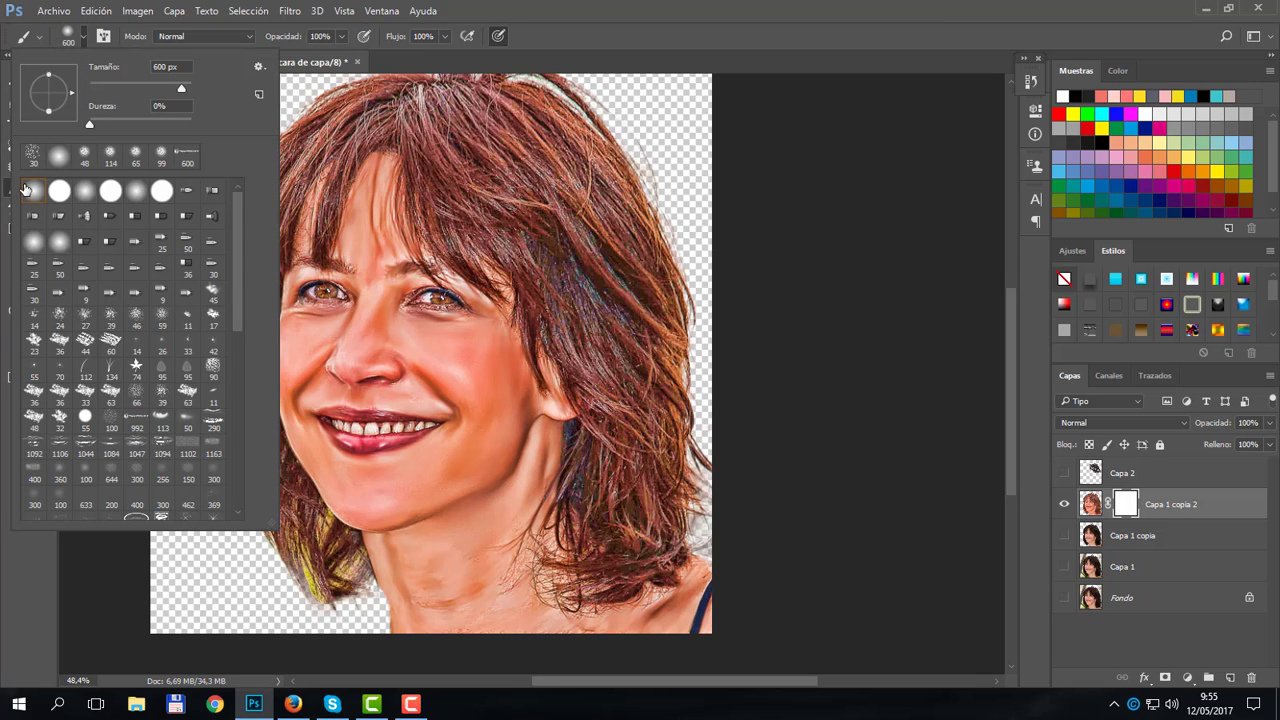
pyautogui.click(113, 87)
pyautogui.click(134, 87)
pyautogui.moveTo(350, 283)
pyautogui.mouseDown()
pyautogui.moveTo(336, 339)
pyautogui.moveTo(343, 305)
pyautogui.mouseUp()
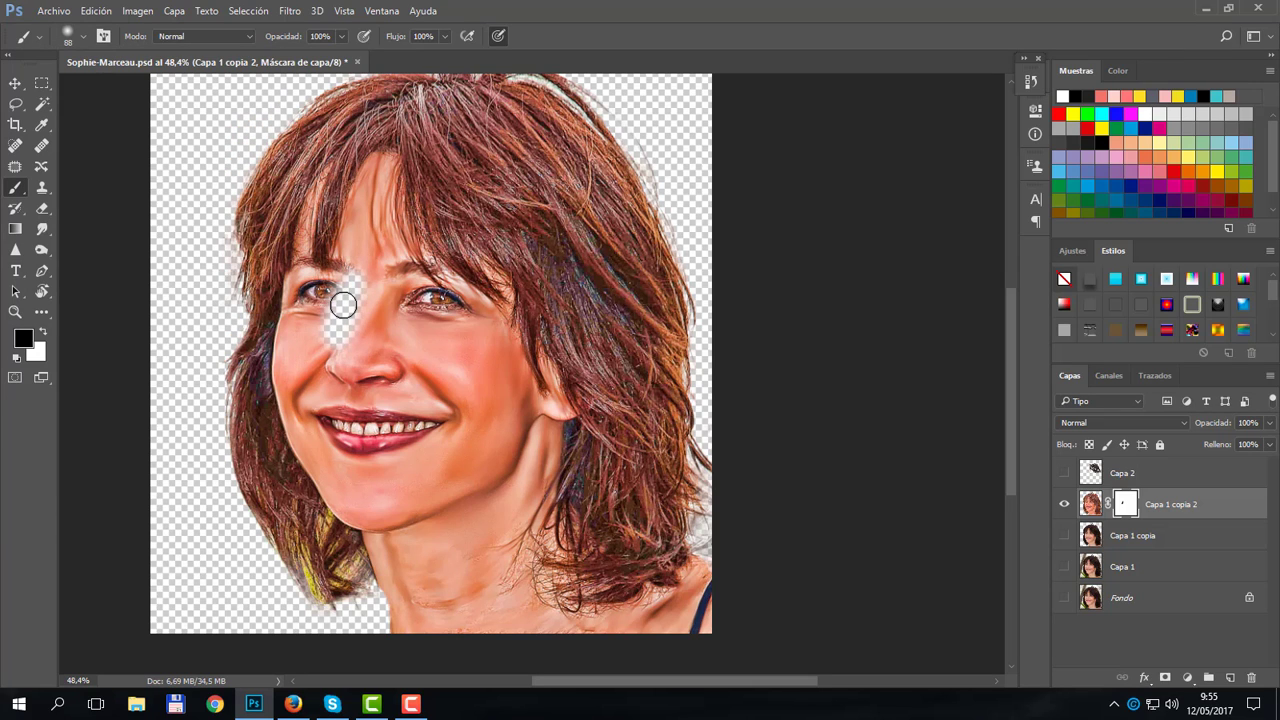
# Show Capa 1 copia and mask the HDR effect off the forehead, nose, cheeks and lips on Capa 1 copia 2
pyautogui.click(1064, 536)
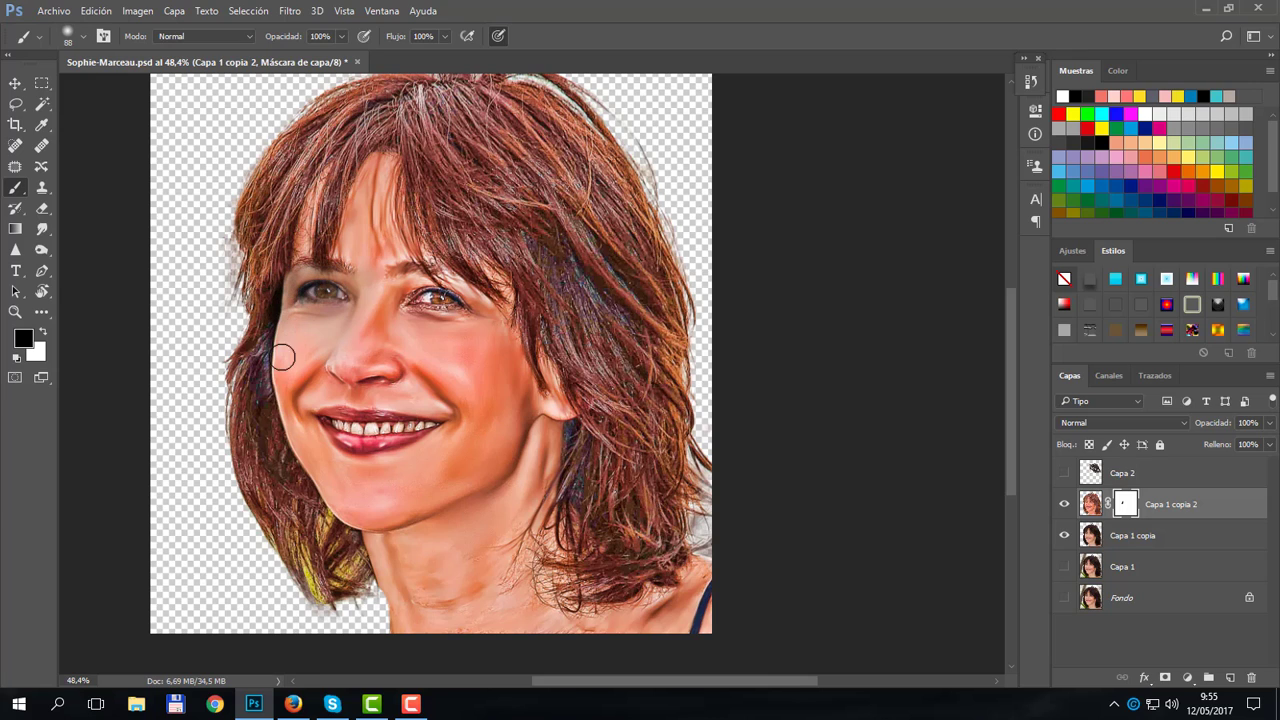
pyautogui.moveTo(283, 357)
pyautogui.mouseDown()
pyautogui.moveTo(303, 313)
pyautogui.moveTo(289, 381)
pyautogui.moveTo(326, 318)
pyautogui.moveTo(329, 356)
pyautogui.moveTo(348, 304)
pyautogui.moveTo(350, 361)
pyautogui.moveTo(378, 287)
pyautogui.moveTo(369, 361)
pyautogui.moveTo(389, 300)
pyautogui.moveTo(388, 344)
pyautogui.moveTo(402, 285)
pyautogui.moveTo(419, 279)
pyautogui.moveTo(390, 256)
pyautogui.moveTo(387, 159)
pyautogui.moveTo(359, 253)
pyautogui.moveTo(374, 159)
pyautogui.moveTo(323, 179)
pyautogui.moveTo(299, 257)
pyautogui.moveTo(360, 222)
pyautogui.moveTo(344, 263)
pyautogui.moveTo(381, 256)
pyautogui.moveTo(407, 285)
pyautogui.moveTo(423, 231)
pyautogui.moveTo(420, 258)
pyautogui.moveTo(495, 338)
pyautogui.moveTo(505, 312)
pyautogui.moveTo(494, 343)
pyautogui.moveTo(512, 397)
pyautogui.mouseUp()
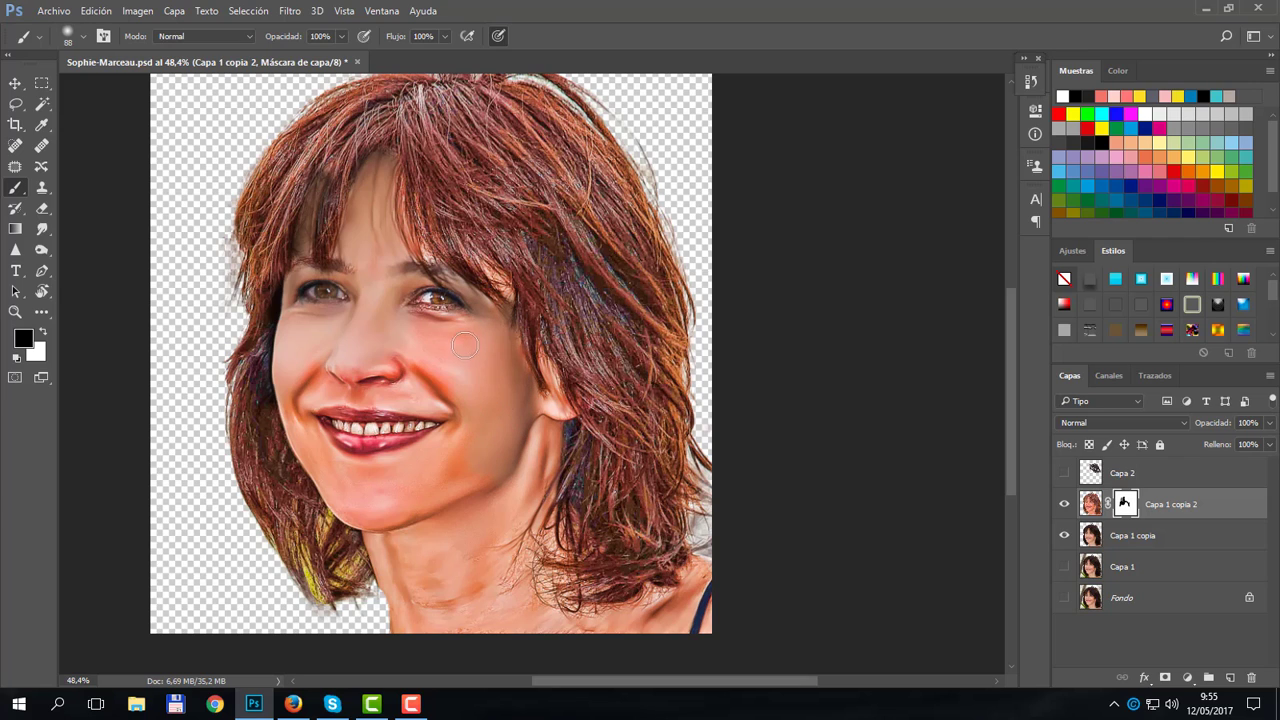
pyautogui.moveTo(453, 333)
pyautogui.mouseDown()
pyautogui.moveTo(401, 408)
pyautogui.moveTo(410, 357)
pyautogui.moveTo(360, 399)
pyautogui.moveTo(336, 399)
pyautogui.moveTo(362, 368)
pyautogui.mouseUp()
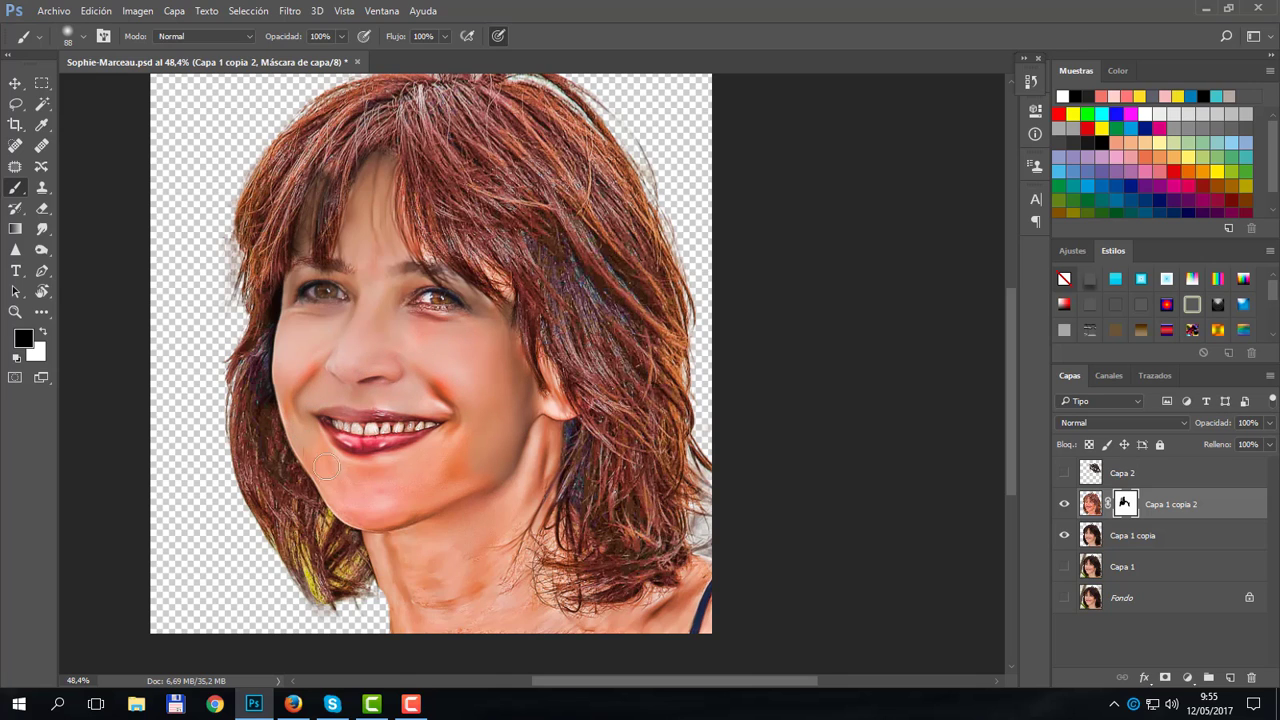
pyautogui.moveTo(326, 465)
pyautogui.mouseDown()
pyautogui.moveTo(330, 418)
pyautogui.moveTo(355, 457)
pyautogui.moveTo(395, 404)
pyautogui.moveTo(415, 436)
pyautogui.moveTo(451, 423)
pyautogui.mouseUp()
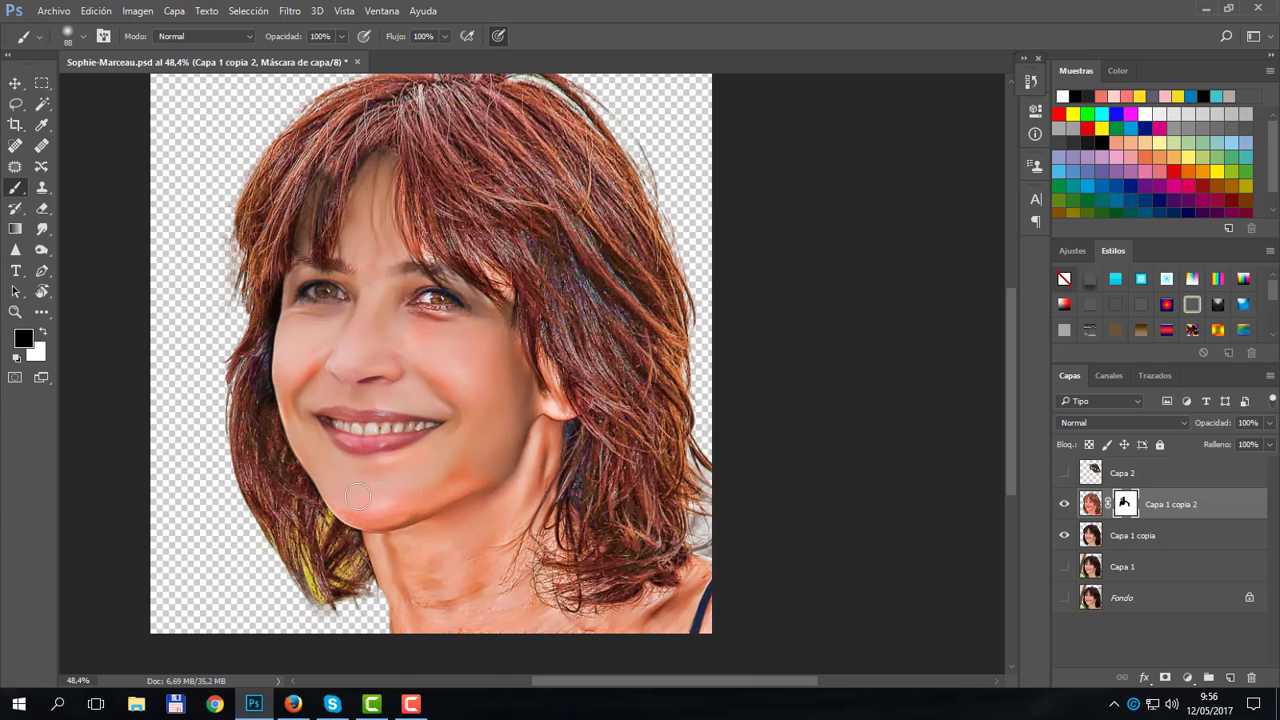
# Paint black over the chin, neck and chest on the Capa 1 copia 2 mask to hide the HDR effect there
pyautogui.moveTo(355, 502)
pyautogui.mouseDown()
pyautogui.moveTo(335, 515)
pyautogui.moveTo(382, 532)
pyautogui.moveTo(418, 634)
pyautogui.mouseUp()
pyautogui.moveTo(421, 558); pyautogui.dragTo(466, 594)
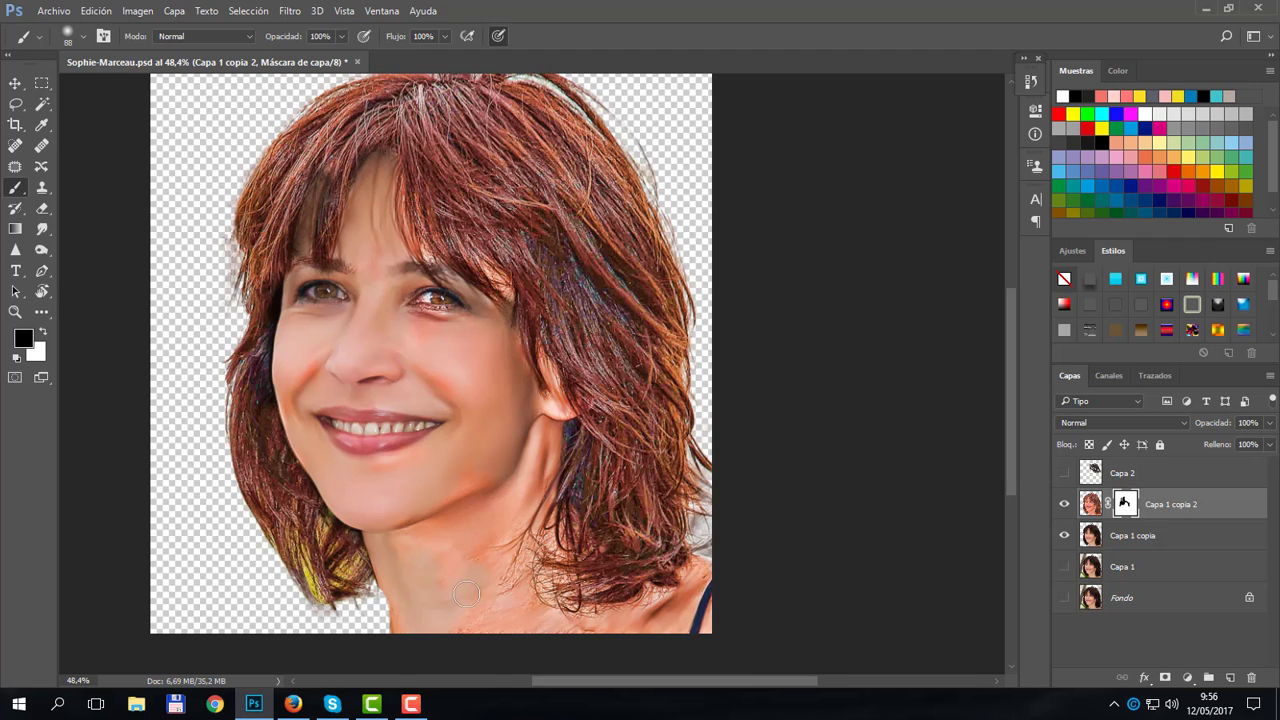
pyautogui.moveTo(438, 540)
pyautogui.mouseDown()
pyautogui.moveTo(392, 532)
pyautogui.moveTo(474, 507)
pyautogui.moveTo(501, 475)
pyautogui.moveTo(517, 389)
pyautogui.moveTo(529, 462)
pyautogui.moveTo(541, 439)
pyautogui.moveTo(517, 506)
pyautogui.moveTo(542, 444)
pyautogui.moveTo(527, 484)
pyautogui.mouseUp()
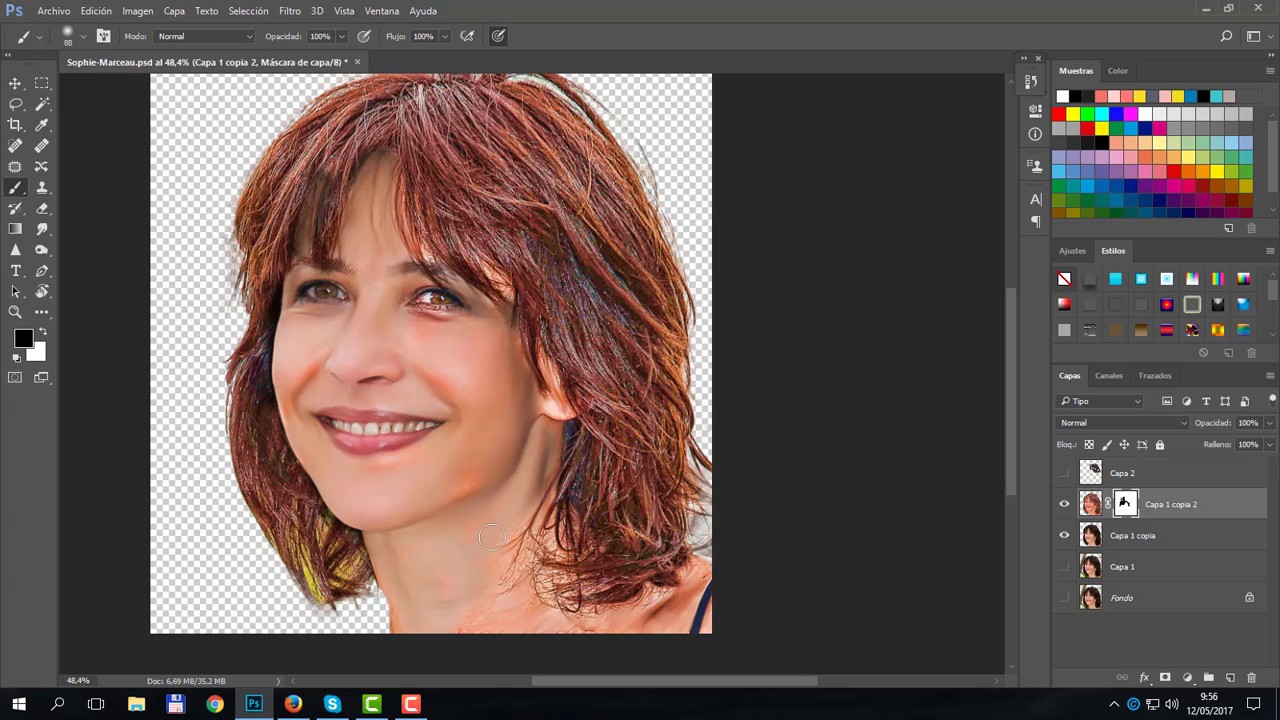
pyautogui.moveTo(549, 633)
pyautogui.mouseDown()
pyautogui.moveTo(641, 607)
pyautogui.moveTo(668, 622)
pyautogui.moveTo(704, 577)
pyautogui.moveTo(682, 629)
pyautogui.moveTo(718, 608)
pyautogui.moveTo(711, 625)
pyautogui.moveTo(591, 634)
pyautogui.mouseUp()
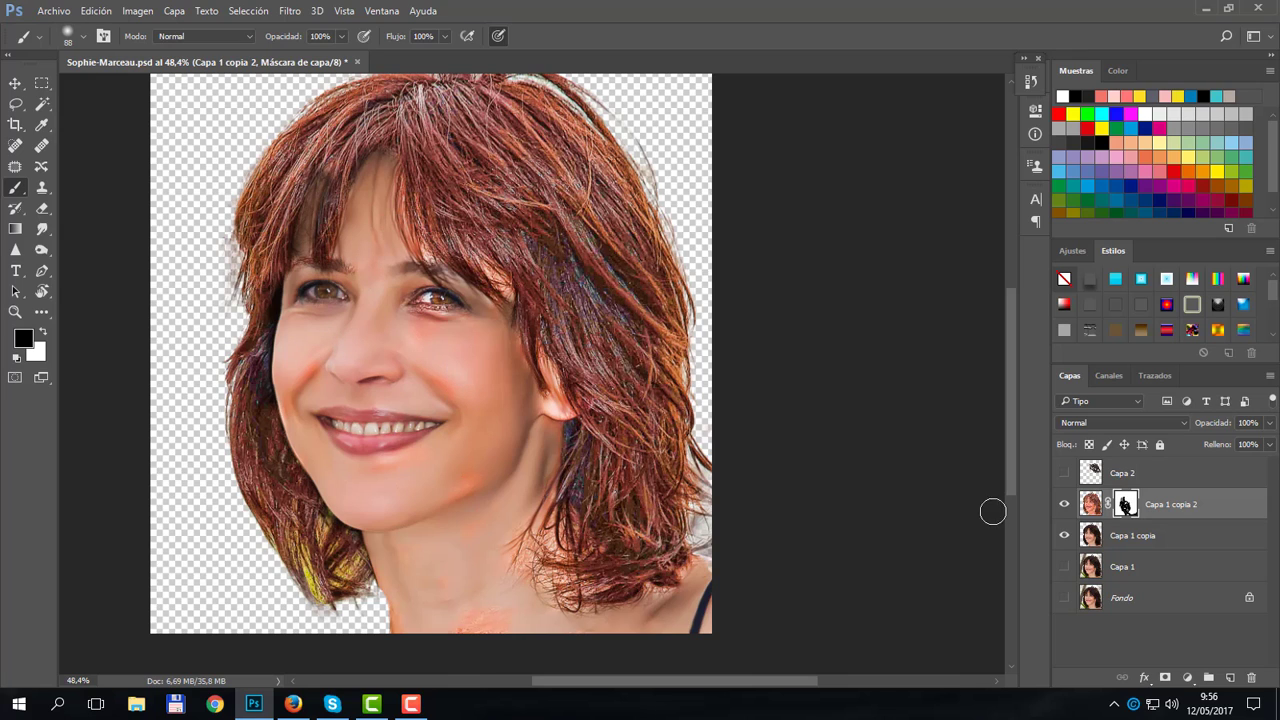
# Disable and re-enable the Capa 1 copia 2 mask, and toggle that layer's visibility to compare the portrait with and without the effect
pyautogui.rightClick(1127, 505)
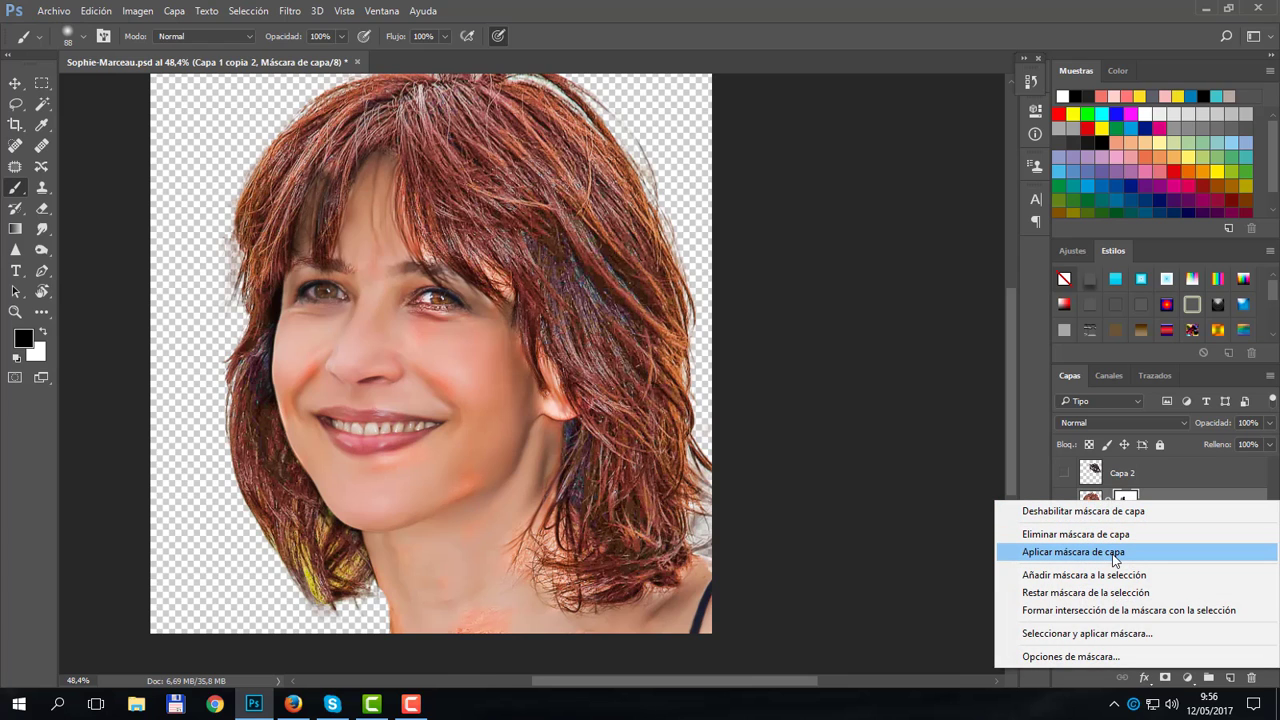
pyautogui.click(1072, 510)
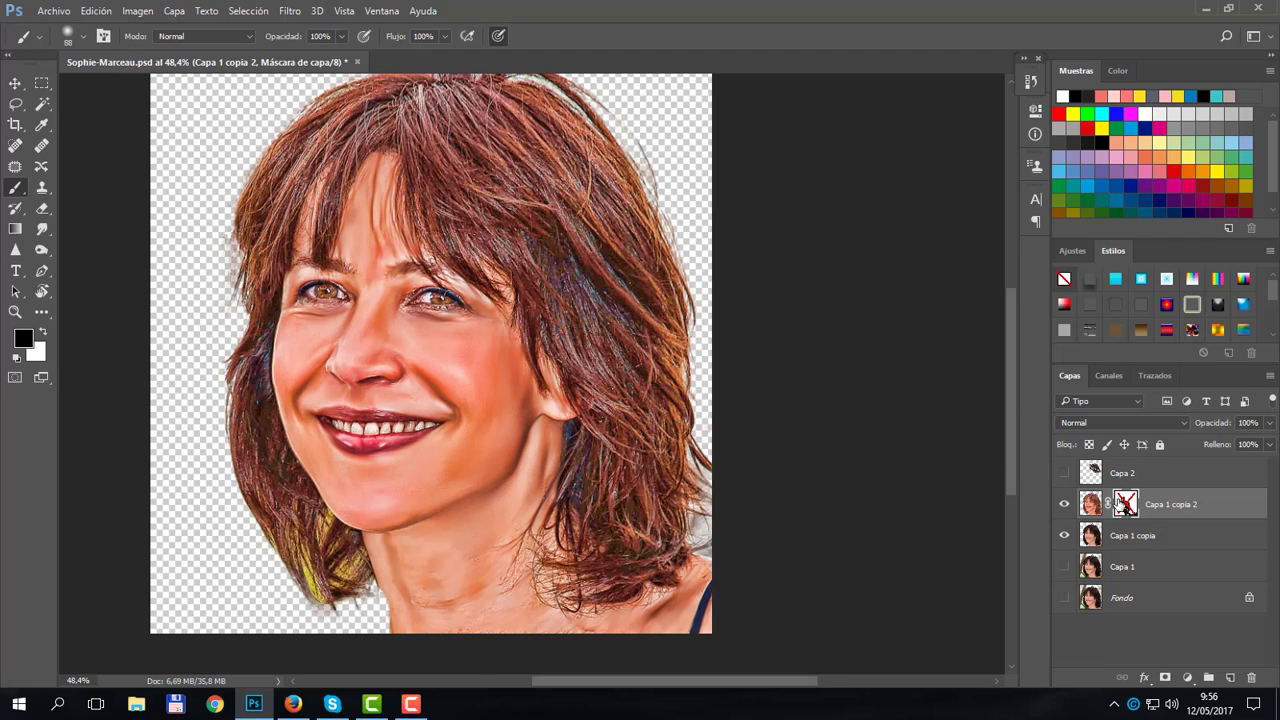
pyautogui.rightClick(1122, 502)
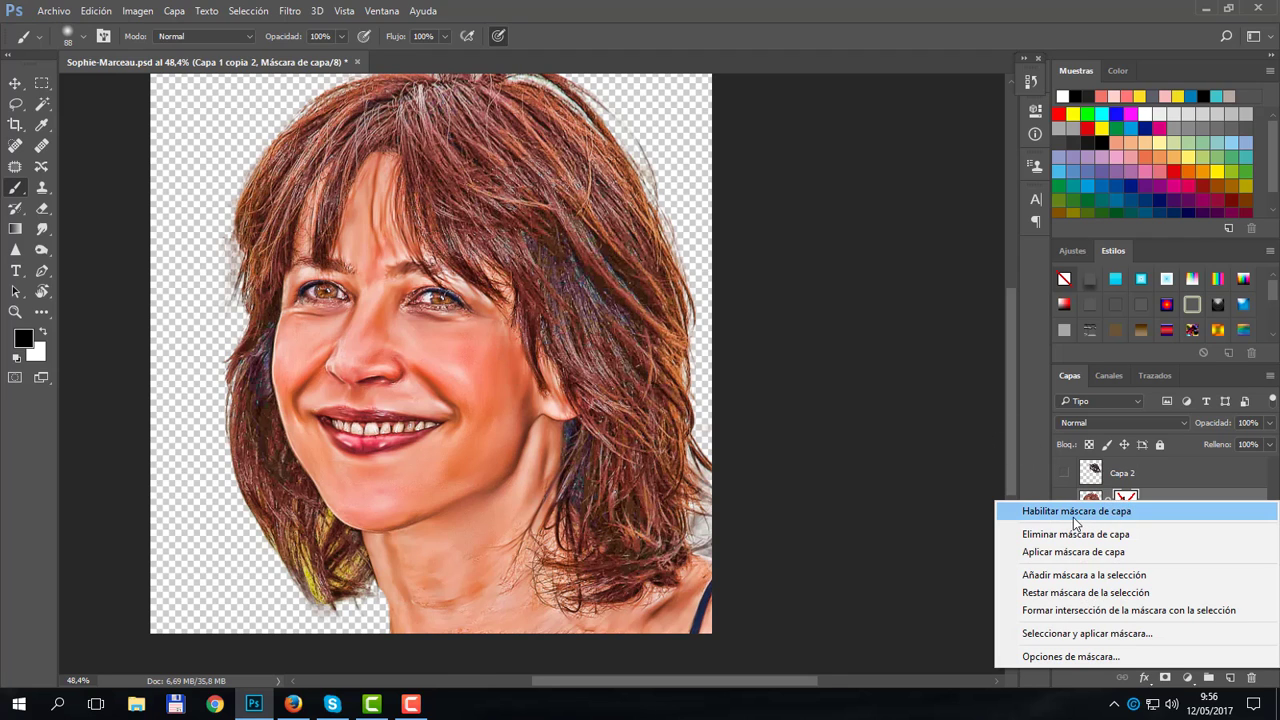
pyautogui.click(1066, 517)
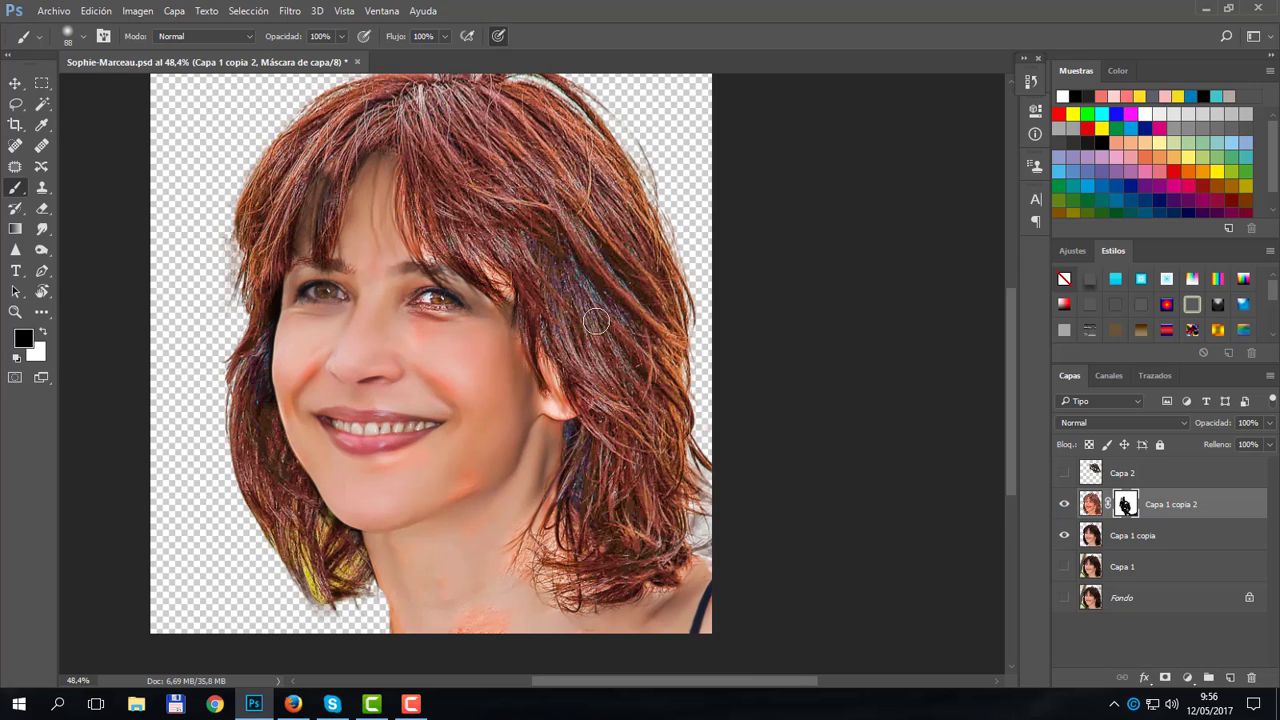
pyautogui.click(1064, 505)
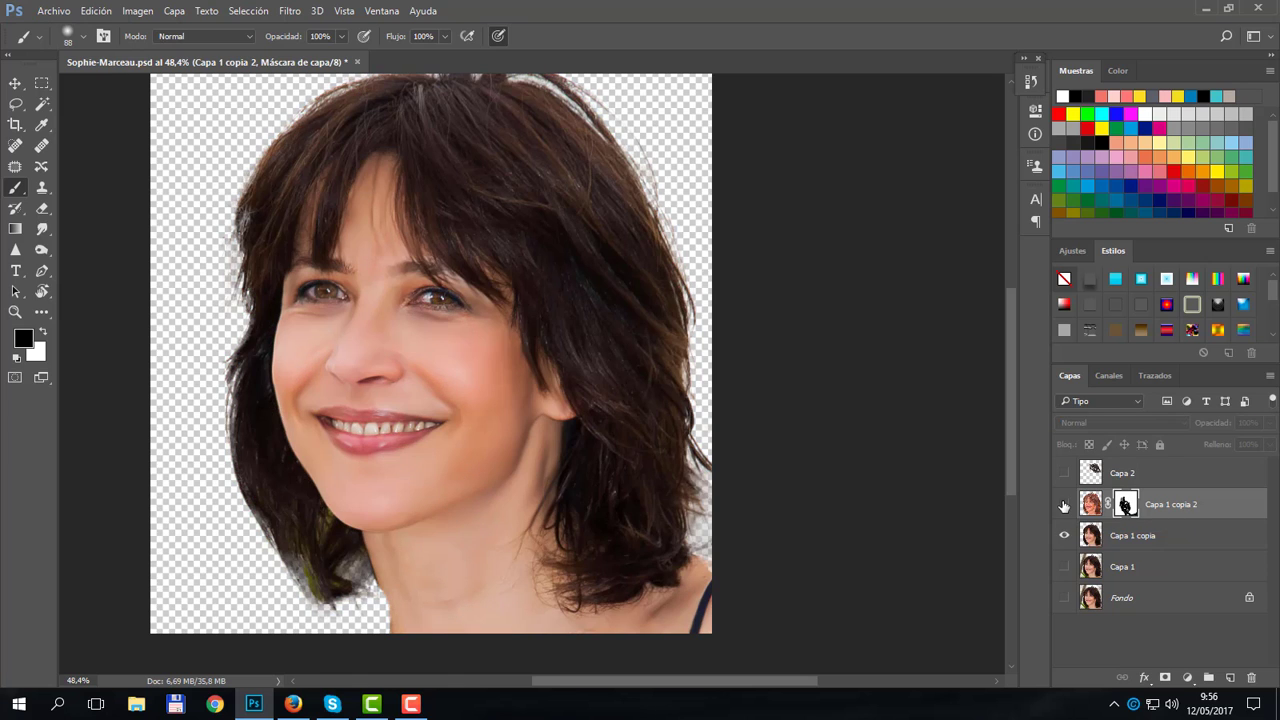
pyautogui.click(1064, 505)
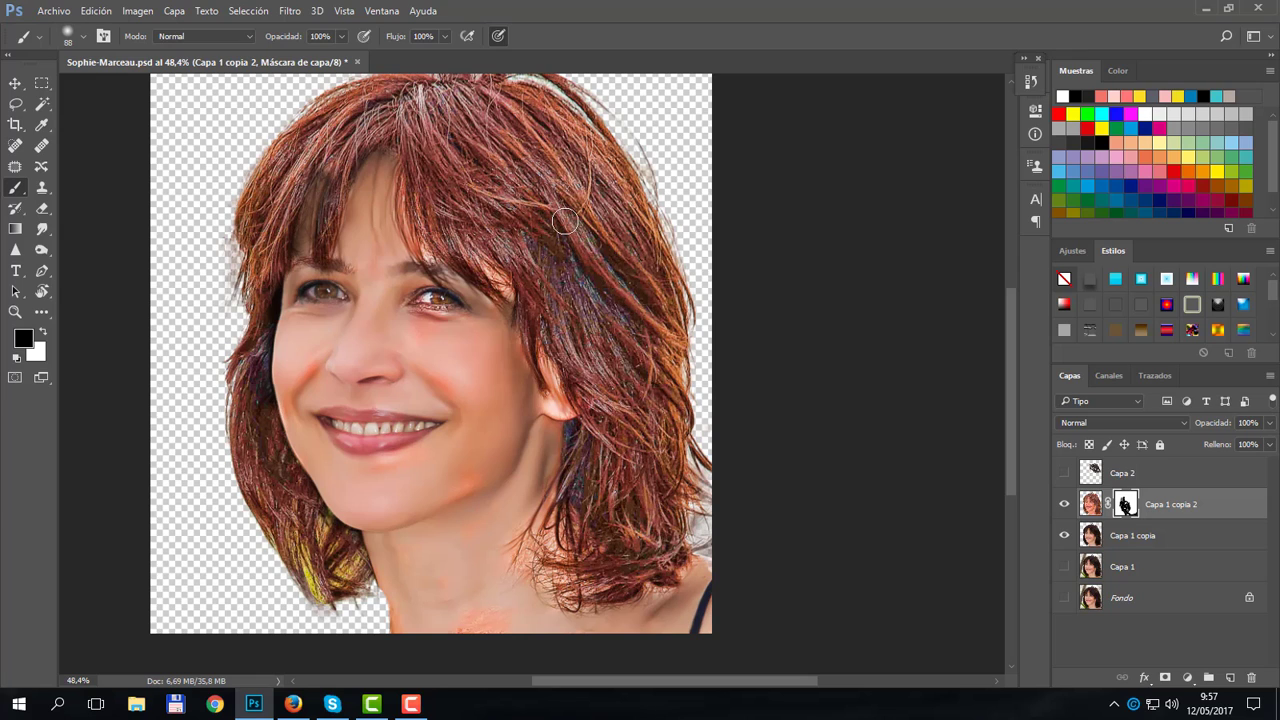
# Show Capa 2 to compare its smudged strands with the filtered hair, and hide it again
pyautogui.click(1140, 476)
pyautogui.click(1063, 471)
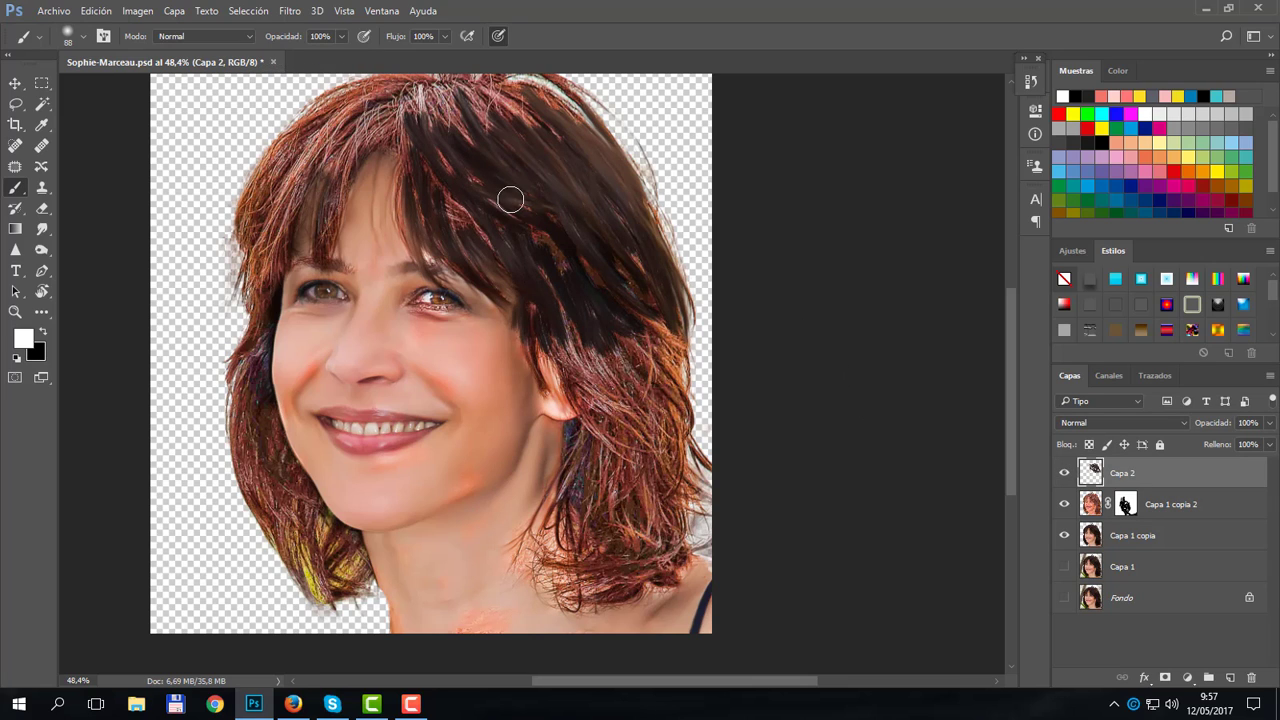
pyautogui.click(1064, 472)
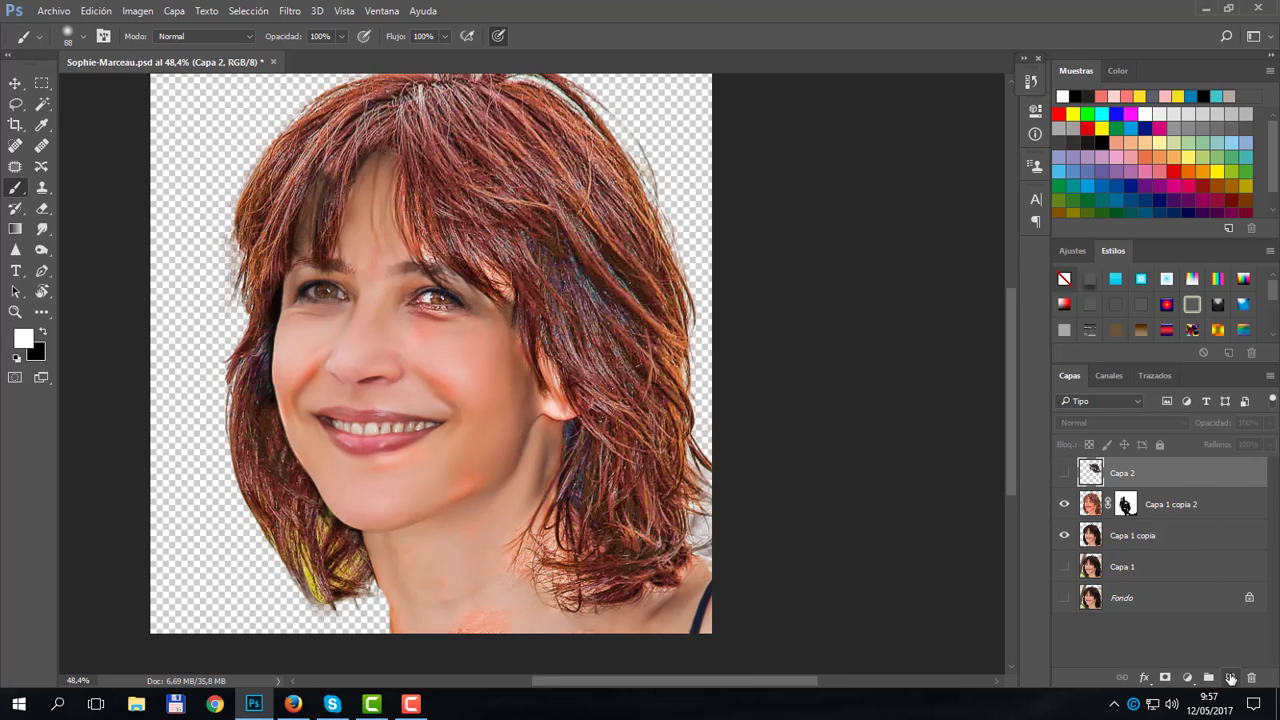
# Create a new layer above Capa 2 and smudge a strand on the crown of the hair at 80% strength, sampling all layers
pyautogui.click(1231, 678)
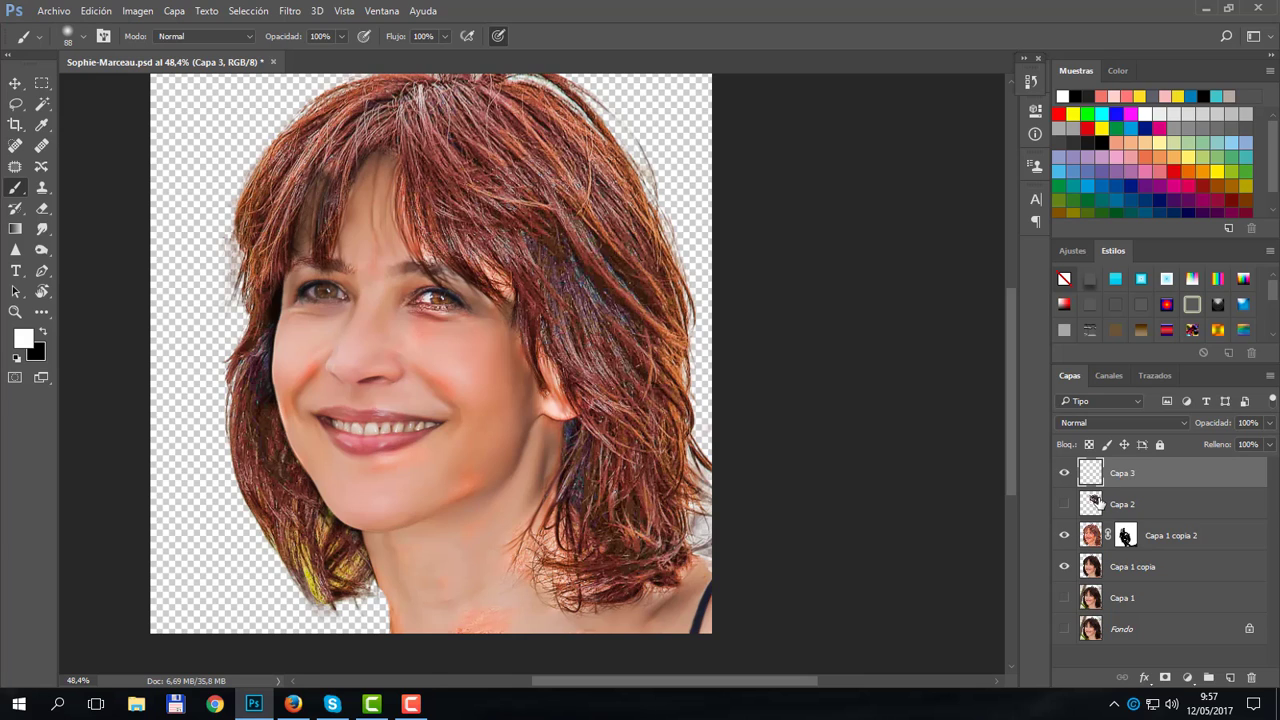
pyautogui.click(1115, 567)
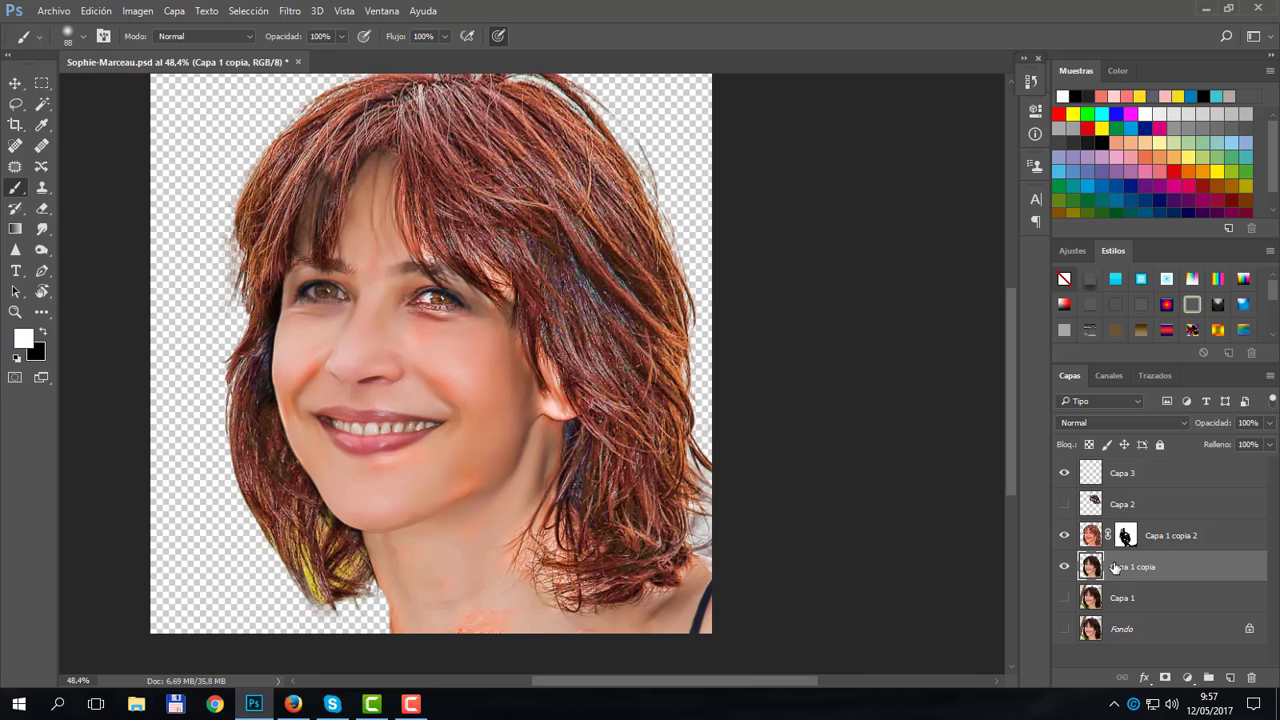
pyautogui.click(1126, 473)
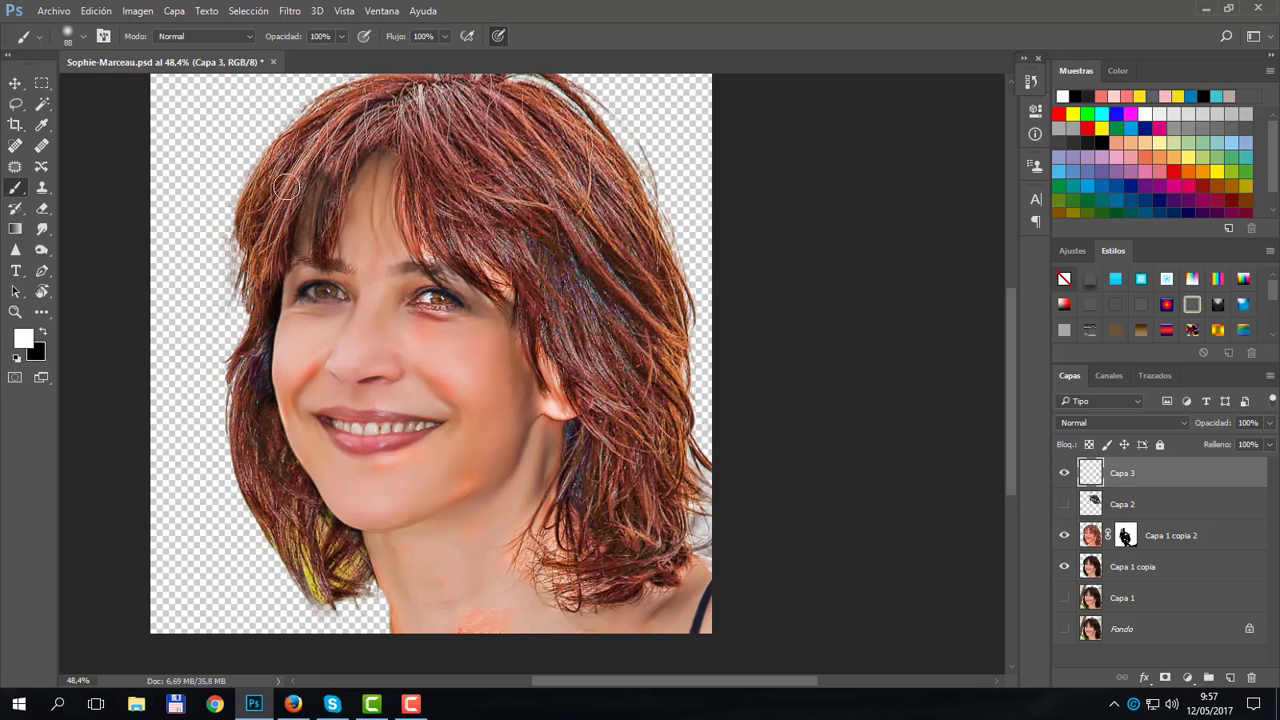
pyautogui.click(42, 229)
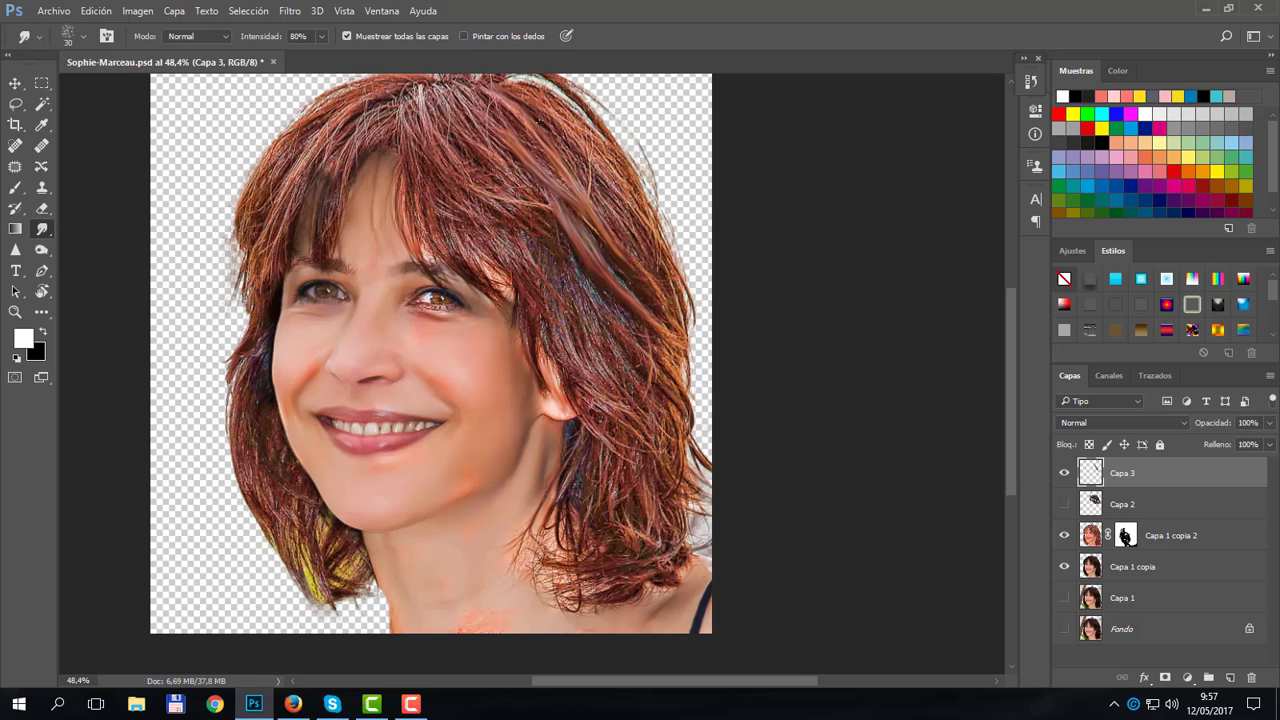
# Enlarge the smudge brush to 66 px and smudge the strands from the parting down the hair on the ear side
pyautogui.click(85, 37)
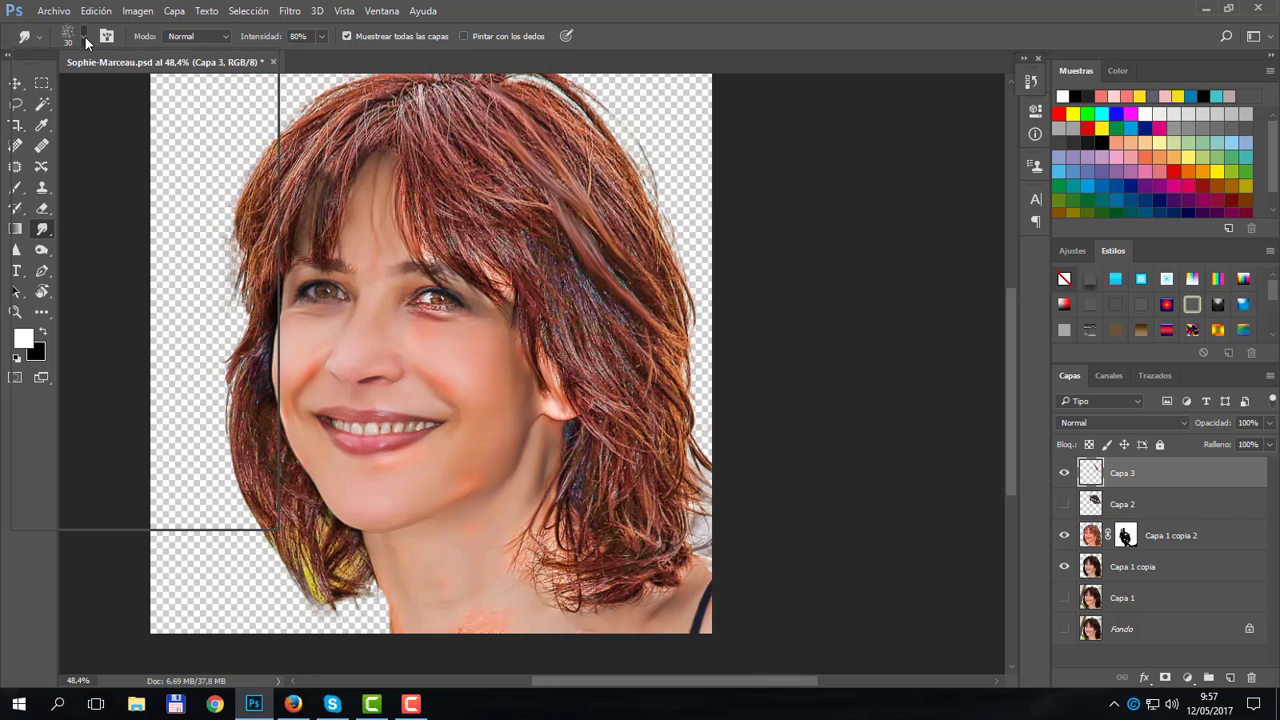
pyautogui.click(122, 82)
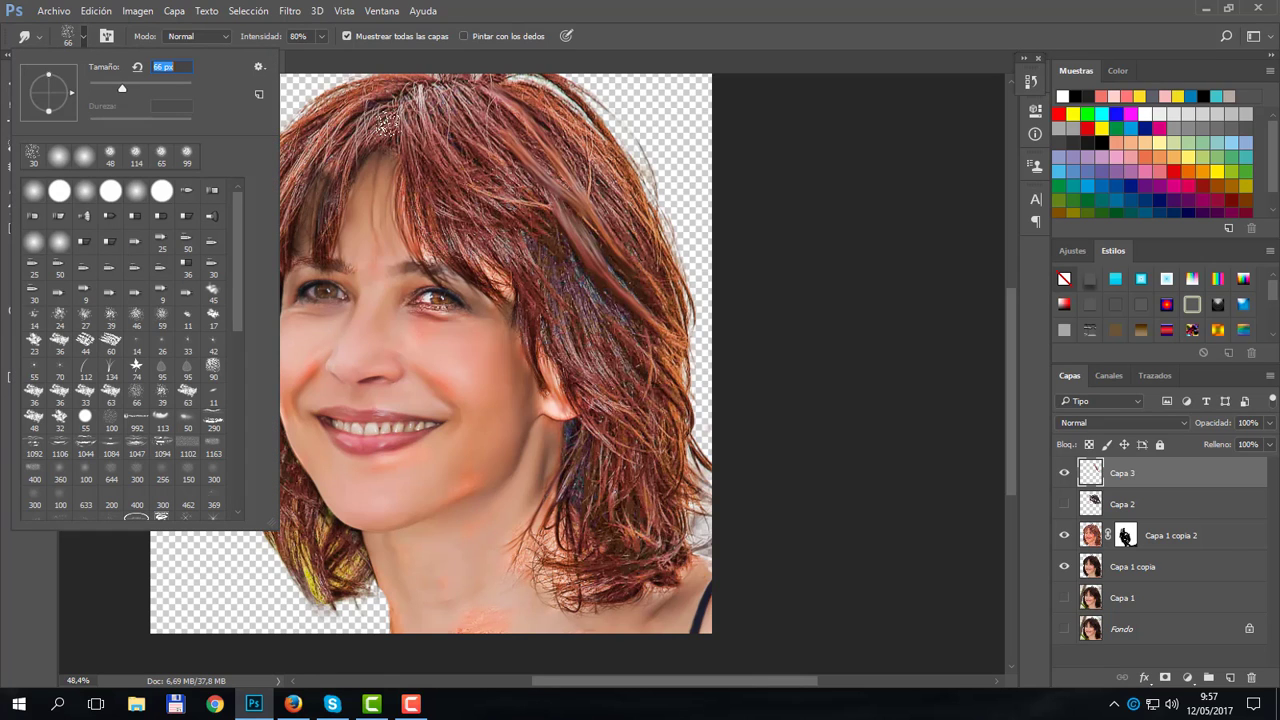
pyautogui.moveTo(449, 104); pyautogui.dragTo(521, 181)
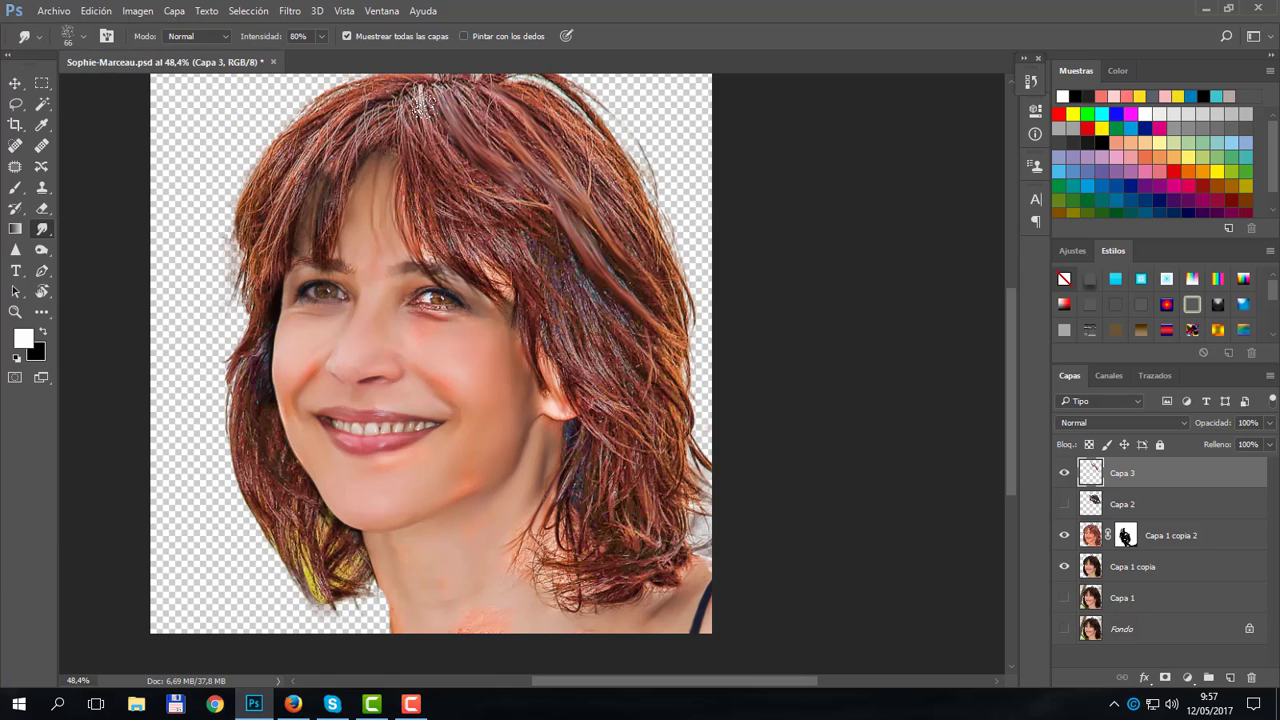
pyautogui.moveTo(428, 108)
pyautogui.mouseDown()
pyautogui.moveTo(433, 140)
pyautogui.moveTo(500, 198)
pyautogui.mouseUp()
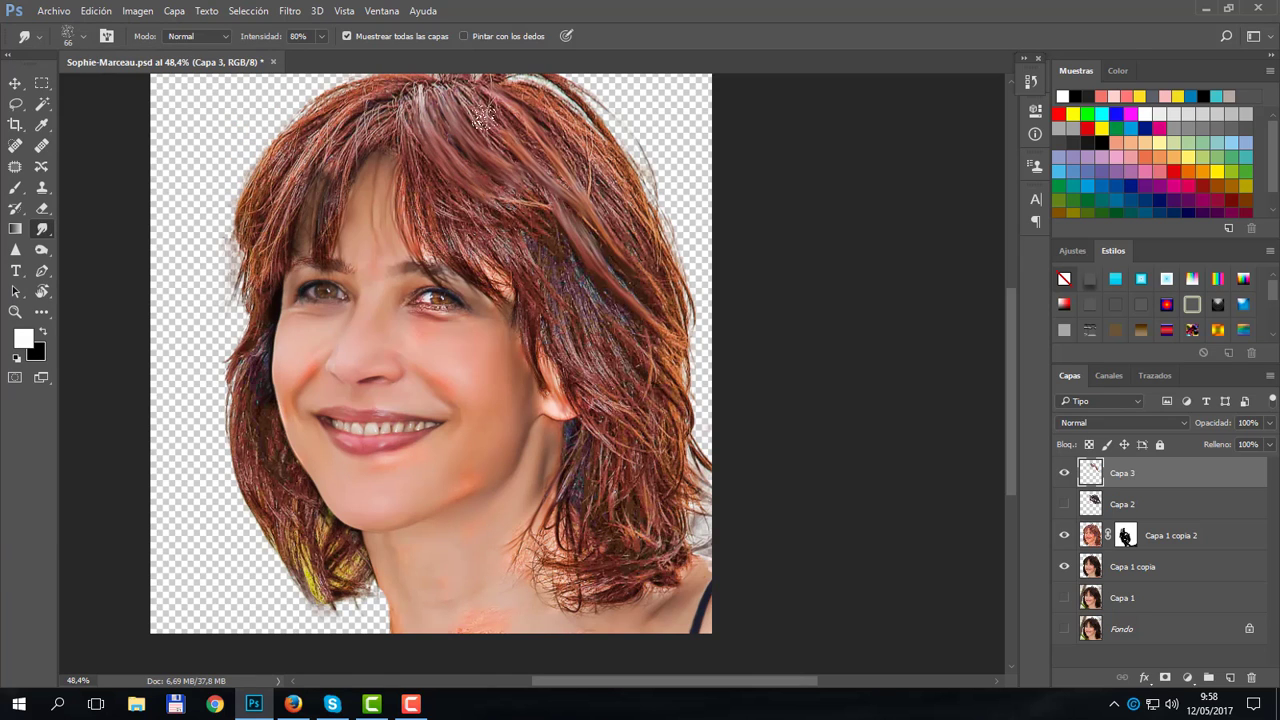
pyautogui.moveTo(463, 96)
pyautogui.mouseDown()
pyautogui.moveTo(511, 146)
pyautogui.moveTo(489, 95)
pyautogui.moveTo(564, 187)
pyautogui.mouseUp()
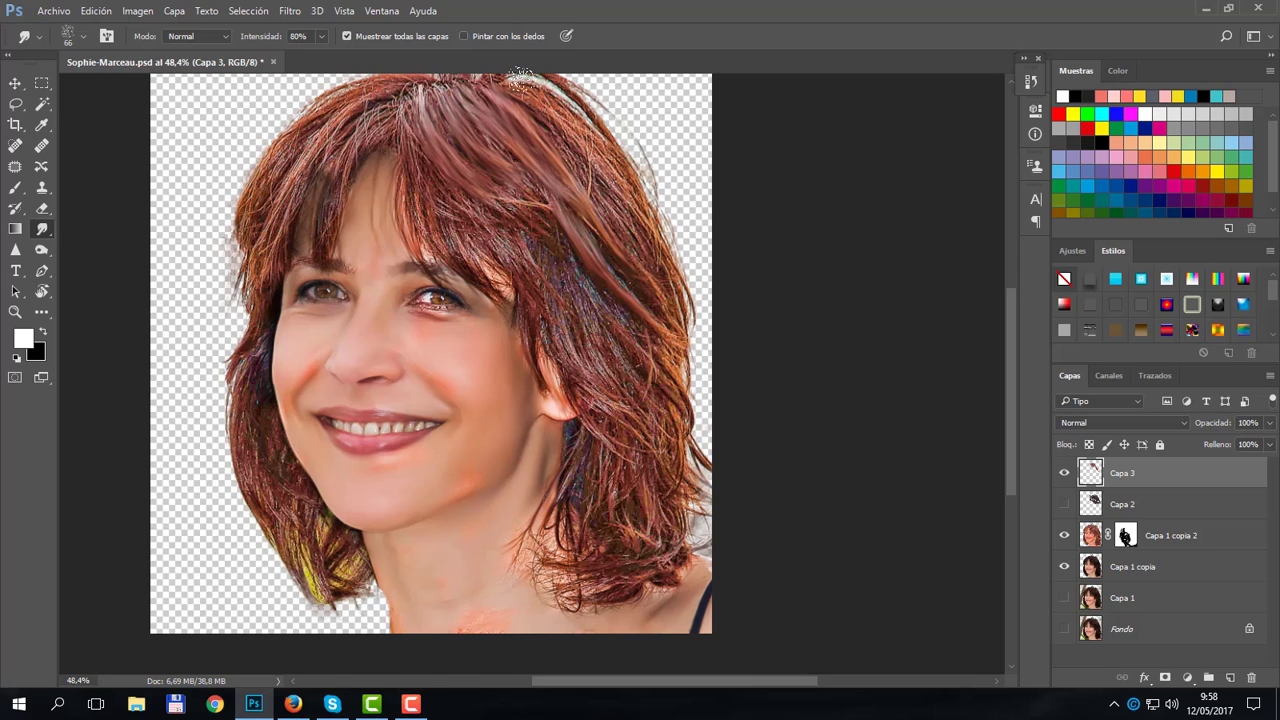
pyautogui.moveTo(496, 89)
pyautogui.mouseDown()
pyautogui.moveTo(598, 157)
pyautogui.moveTo(666, 262)
pyautogui.mouseUp()
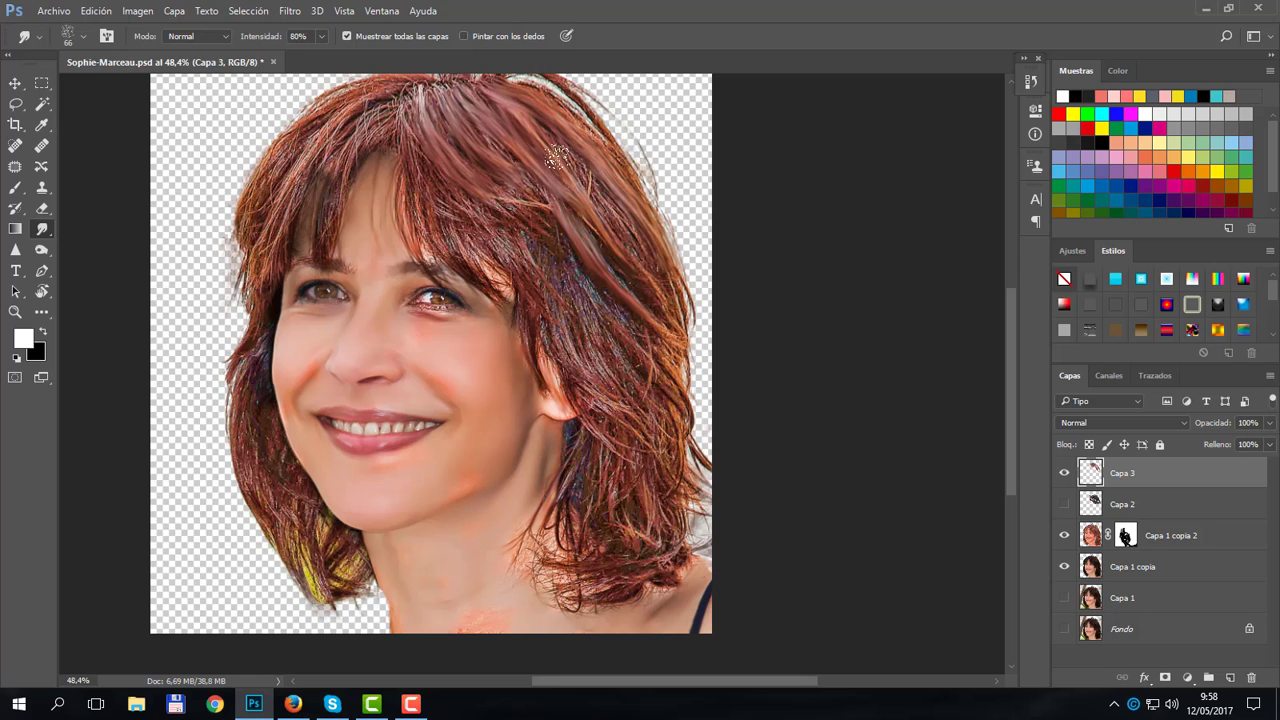
pyautogui.moveTo(534, 113)
pyautogui.mouseDown()
pyautogui.moveTo(638, 257)
pyautogui.moveTo(599, 199)
pyautogui.mouseUp()
pyautogui.moveTo(523, 183)
pyautogui.mouseDown()
pyautogui.moveTo(482, 125)
pyautogui.moveTo(549, 196)
pyautogui.moveTo(520, 203)
pyautogui.moveTo(473, 181)
pyautogui.moveTo(531, 233)
pyautogui.moveTo(509, 184)
pyautogui.moveTo(549, 211)
pyautogui.moveTo(551, 248)
pyautogui.moveTo(550, 236)
pyautogui.moveTo(612, 335)
pyautogui.moveTo(561, 262)
pyautogui.moveTo(599, 361)
pyautogui.moveTo(553, 289)
pyautogui.moveTo(557, 320)
pyautogui.moveTo(607, 402)
pyautogui.moveTo(606, 303)
pyautogui.moveTo(644, 357)
pyautogui.moveTo(607, 347)
pyautogui.moveTo(640, 399)
pyautogui.moveTo(647, 340)
pyautogui.moveTo(675, 370)
pyautogui.mouseUp()
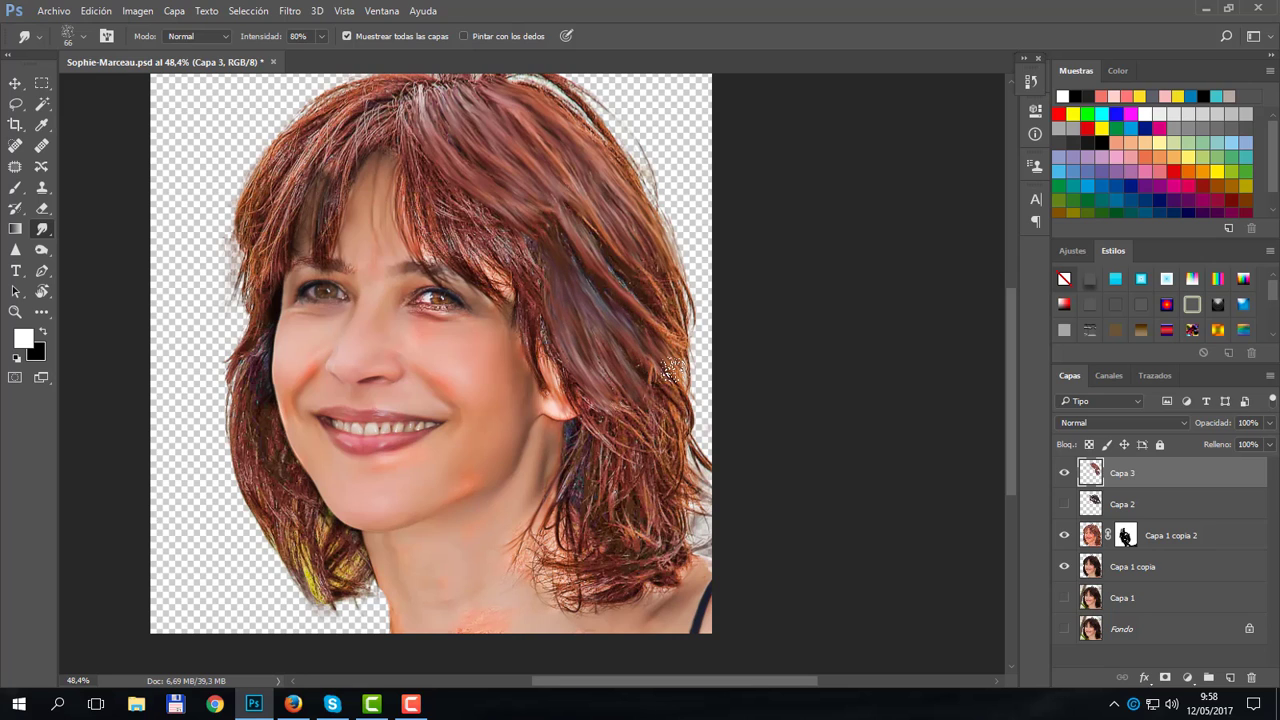
# Toggle the visibility of Capa 3 and Capa 2 to compare their smudged strands, leaving only Capa 3 shown of the two
pyautogui.click(1064, 473)
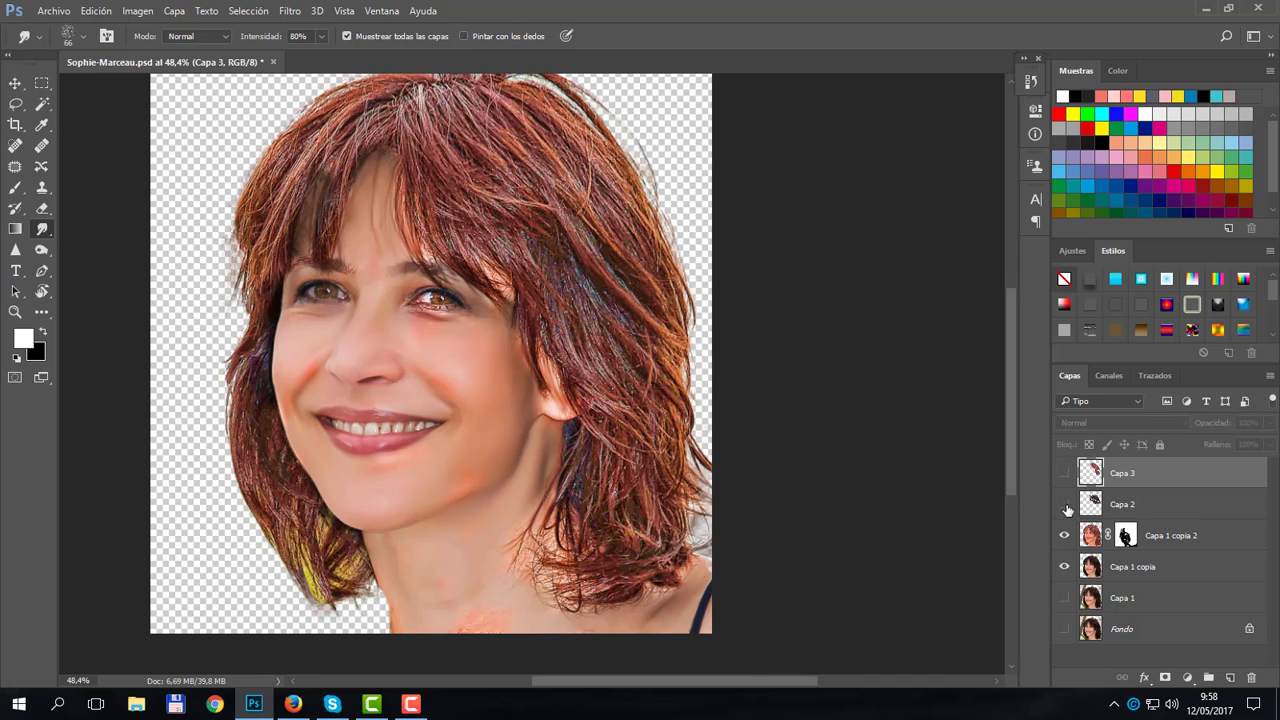
pyautogui.click(1065, 505)
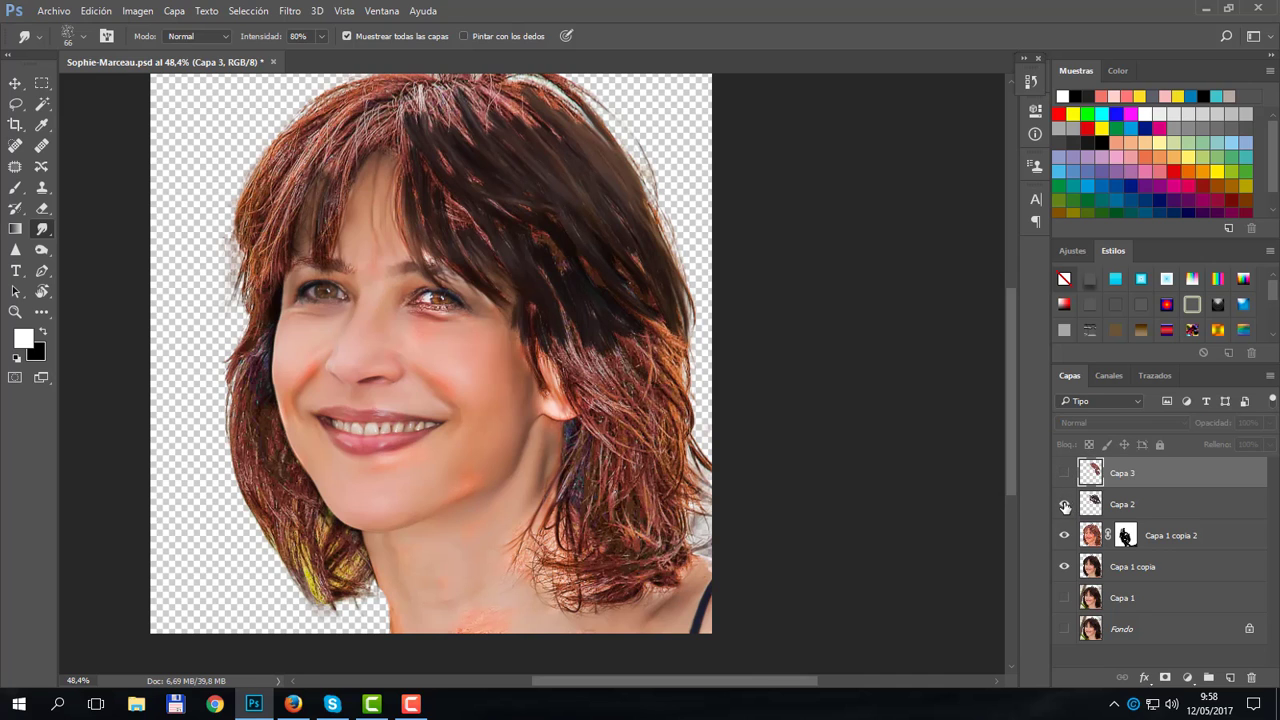
pyautogui.click(1064, 473)
pyautogui.click(1065, 505)
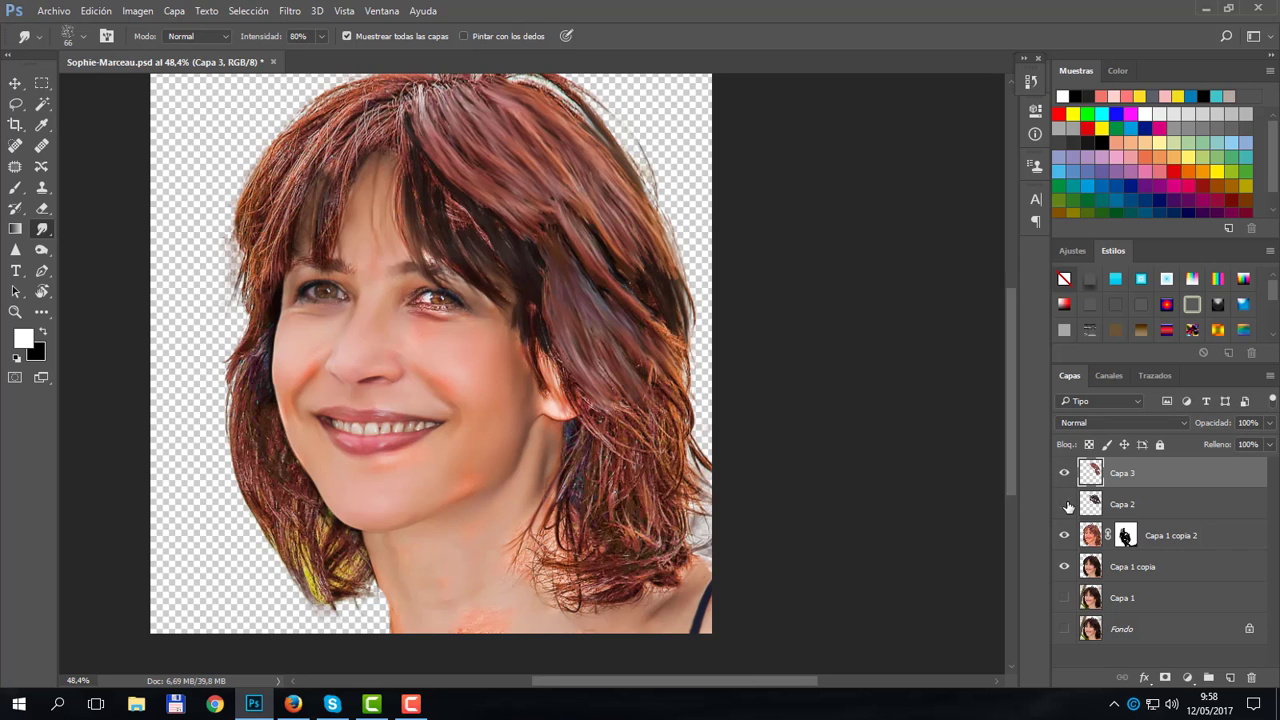
pyautogui.click(1065, 505)
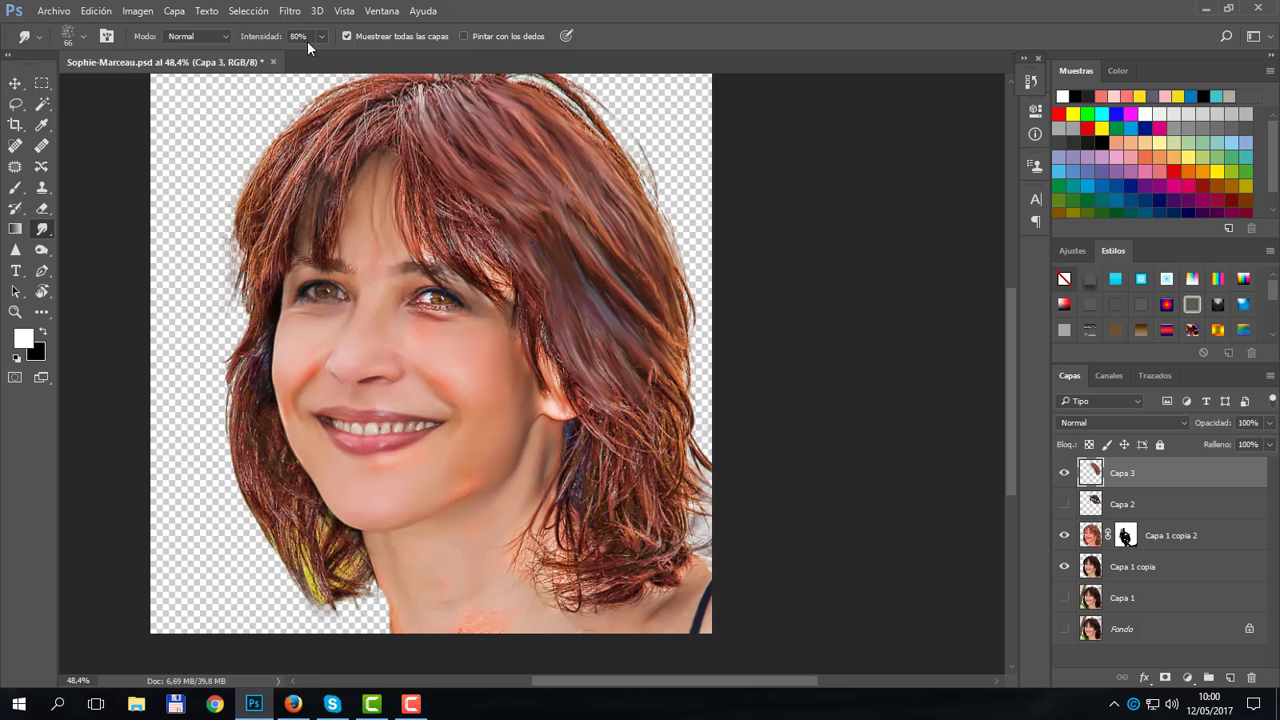
pyautogui.click(290, 12)
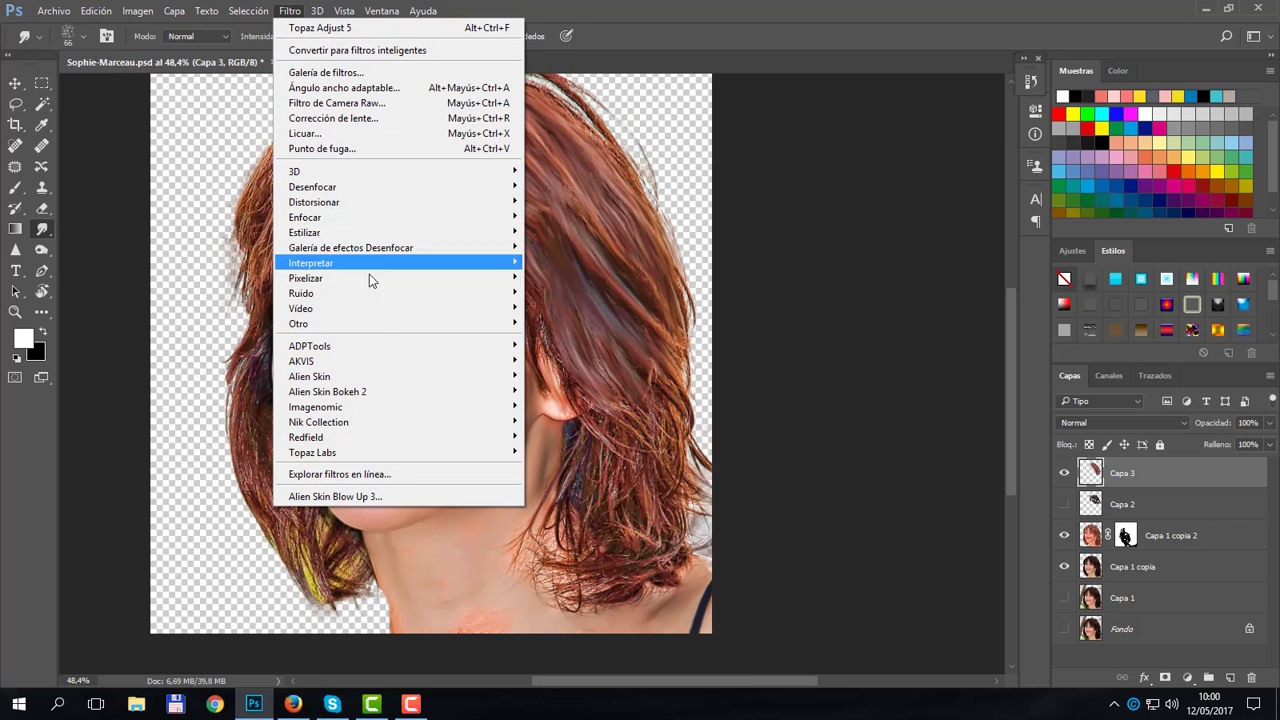
pyautogui.moveTo(388, 350)
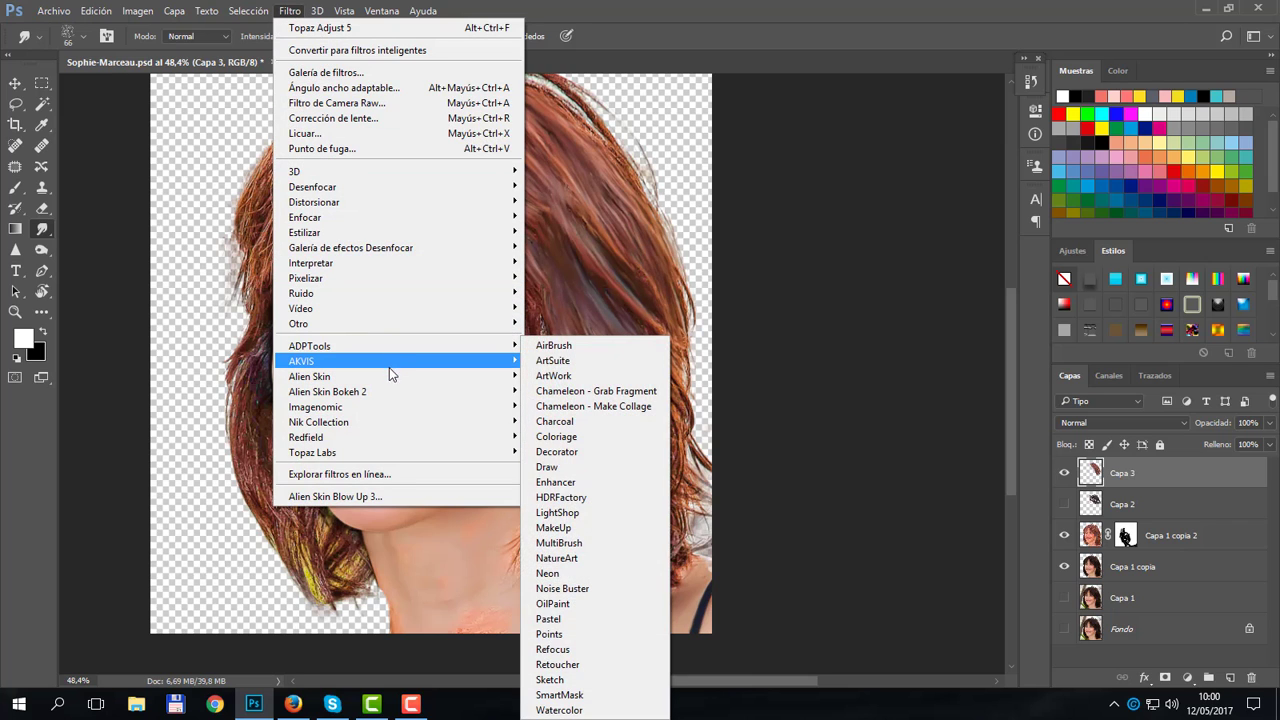
pyautogui.moveTo(390, 390)
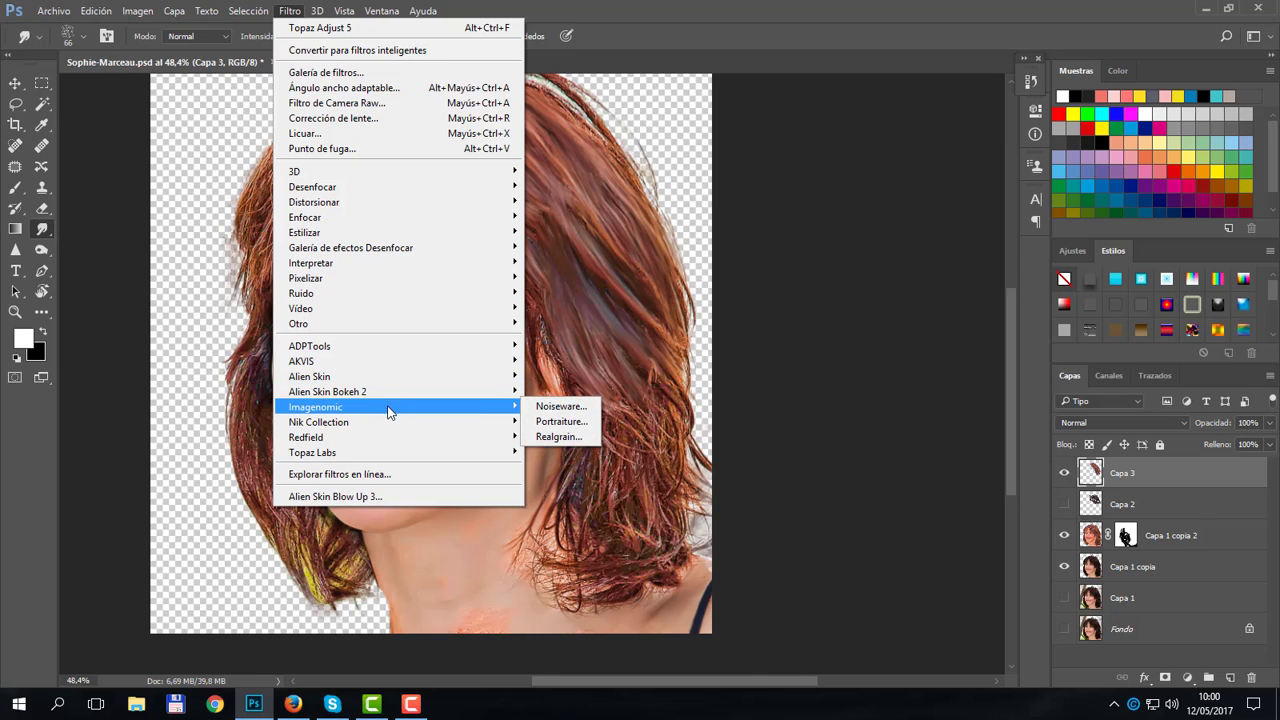
pyautogui.moveTo(388, 424)
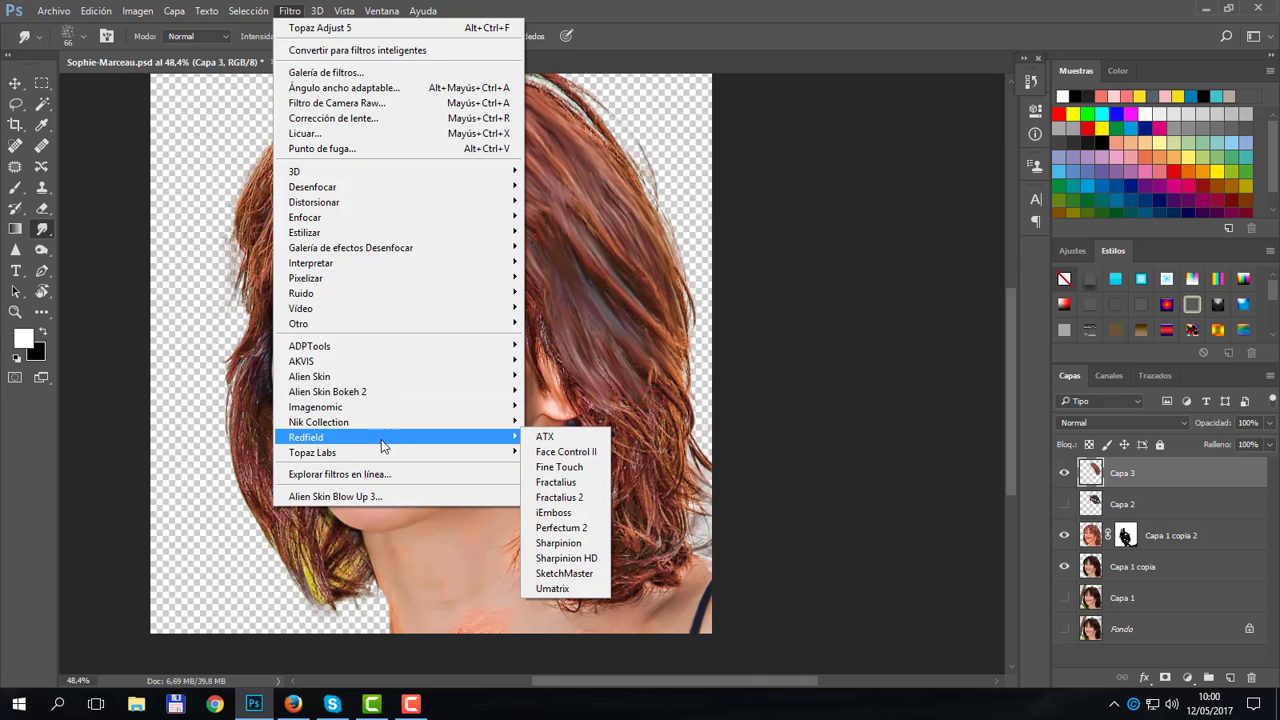
pyautogui.moveTo(380, 456)
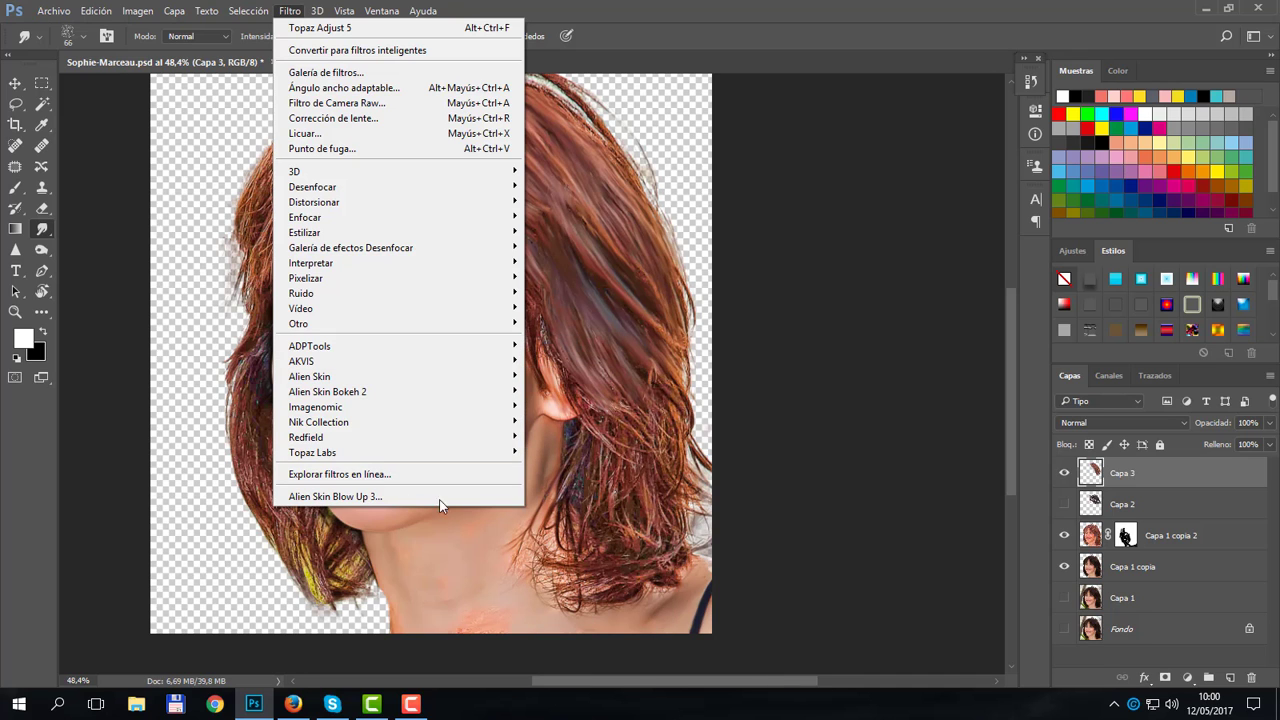
pyautogui.click(770, 336)
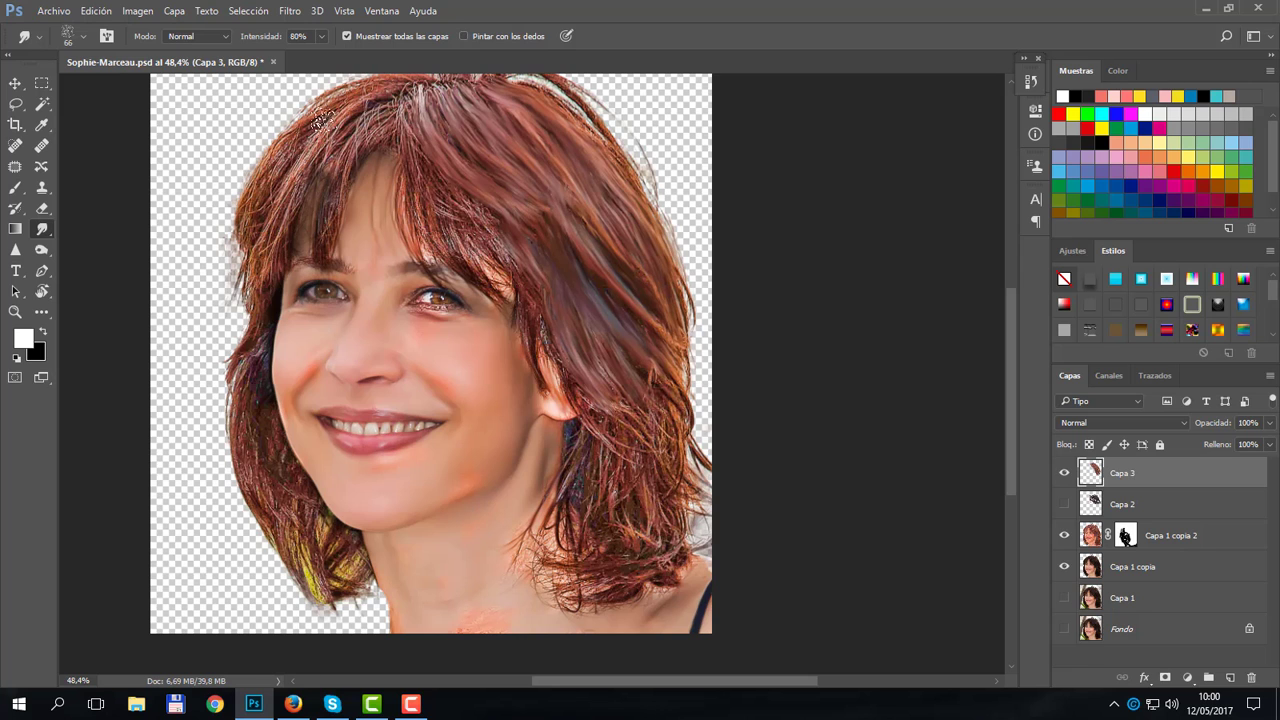
pyautogui.click(289, 11)
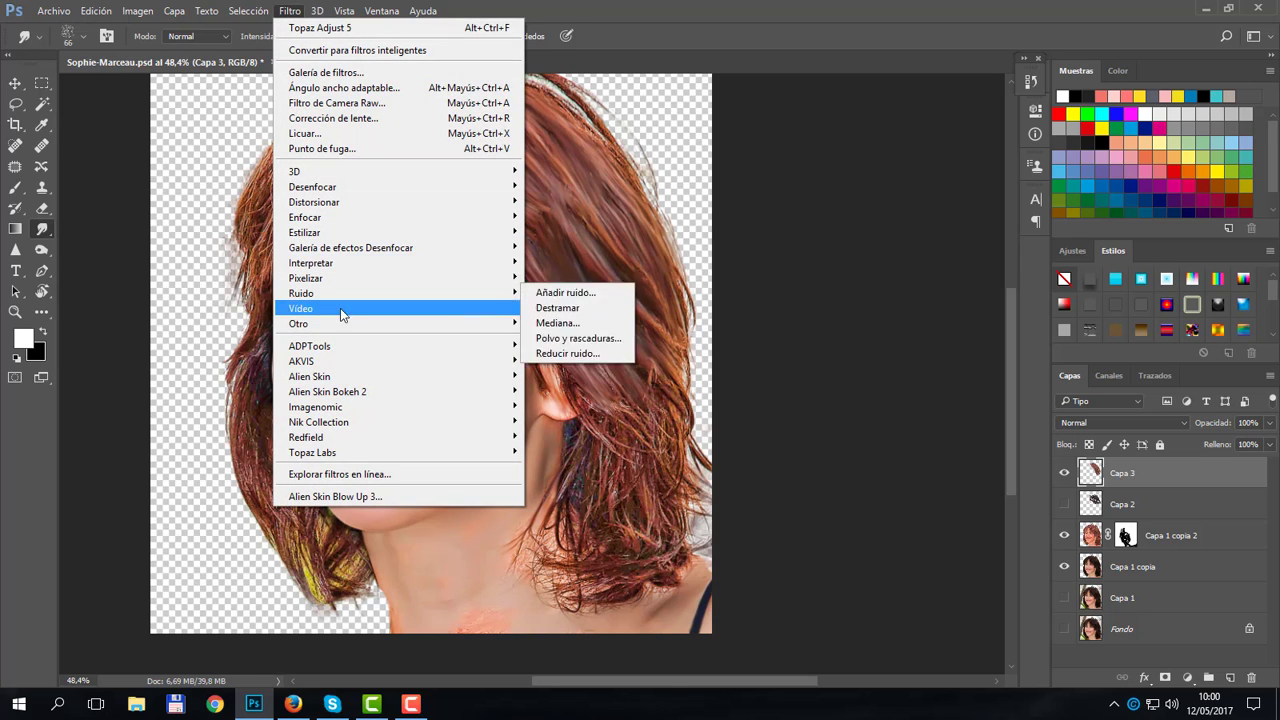
pyautogui.moveTo(340, 364)
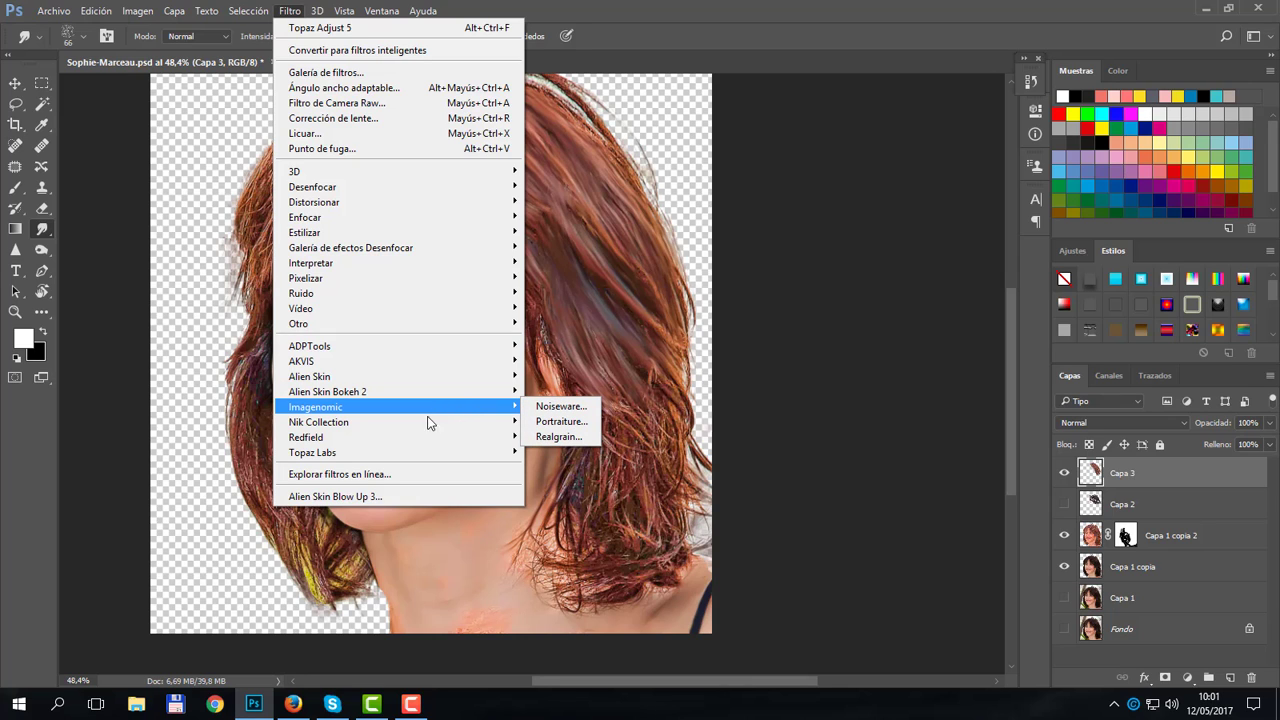
pyautogui.moveTo(429, 422)
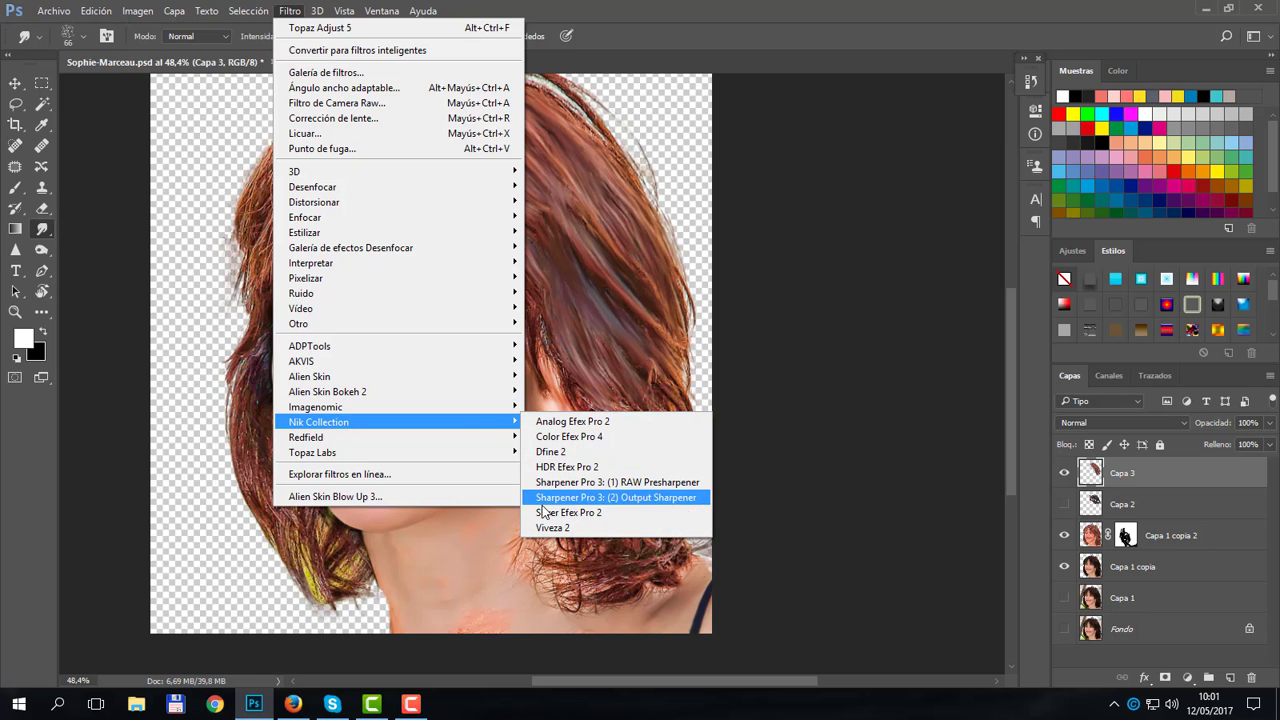
pyautogui.moveTo(505, 438)
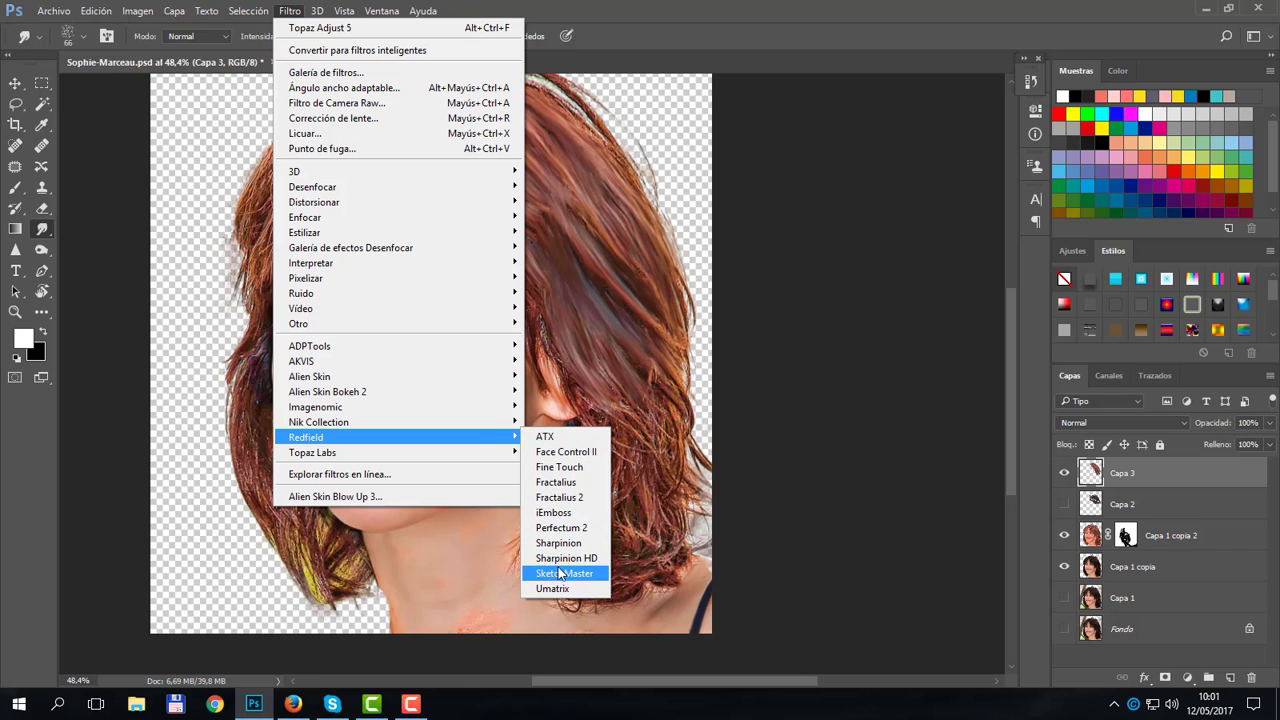
pyautogui.moveTo(472, 456)
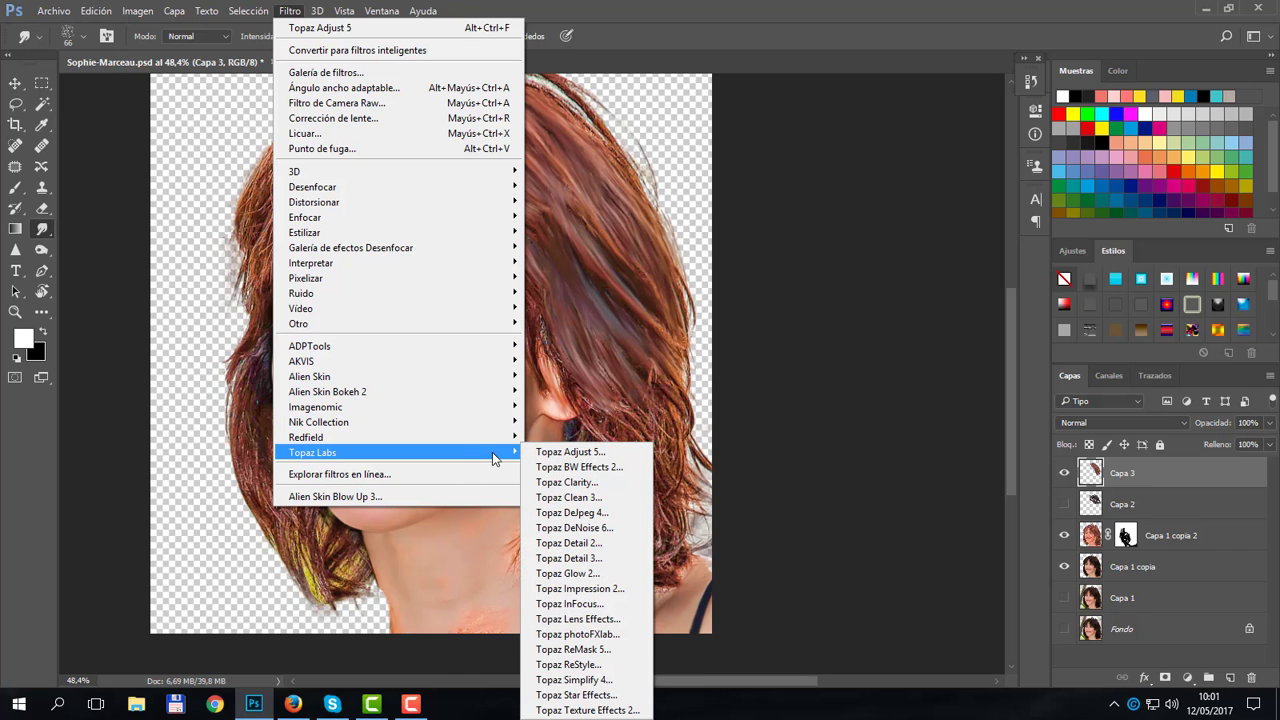
pyautogui.click(779, 392)
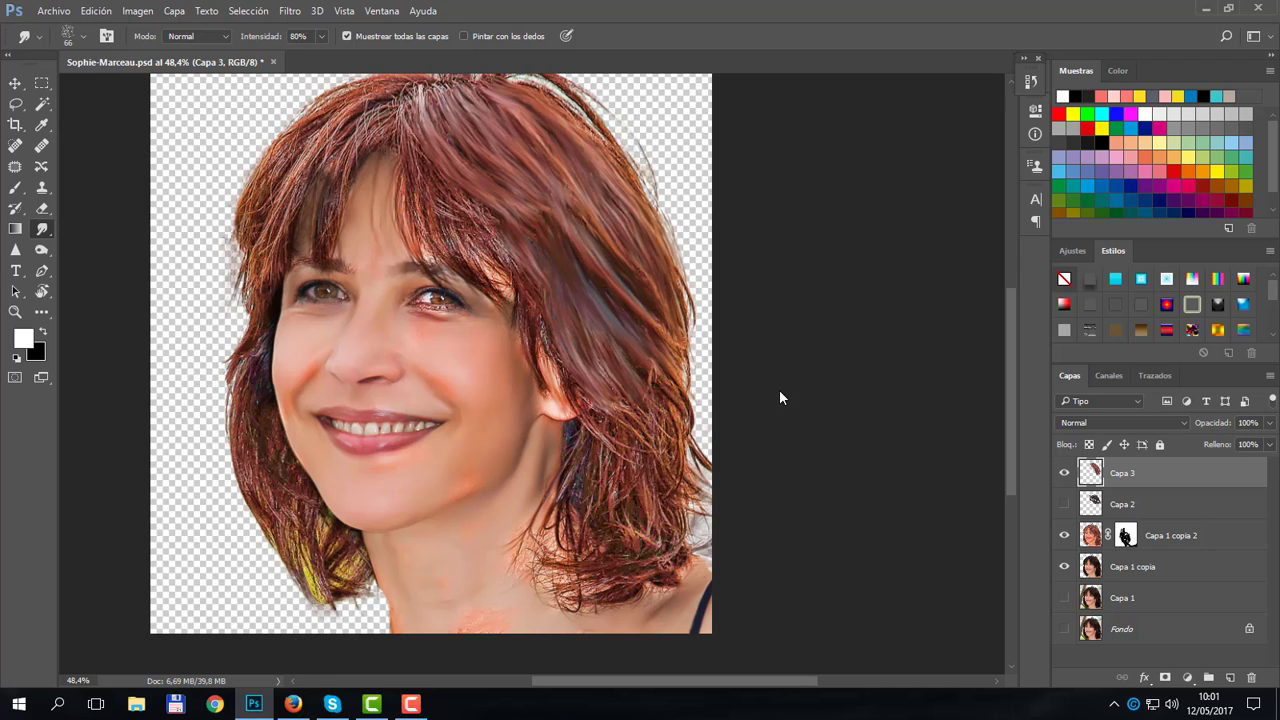
pyautogui.click(410, 706)
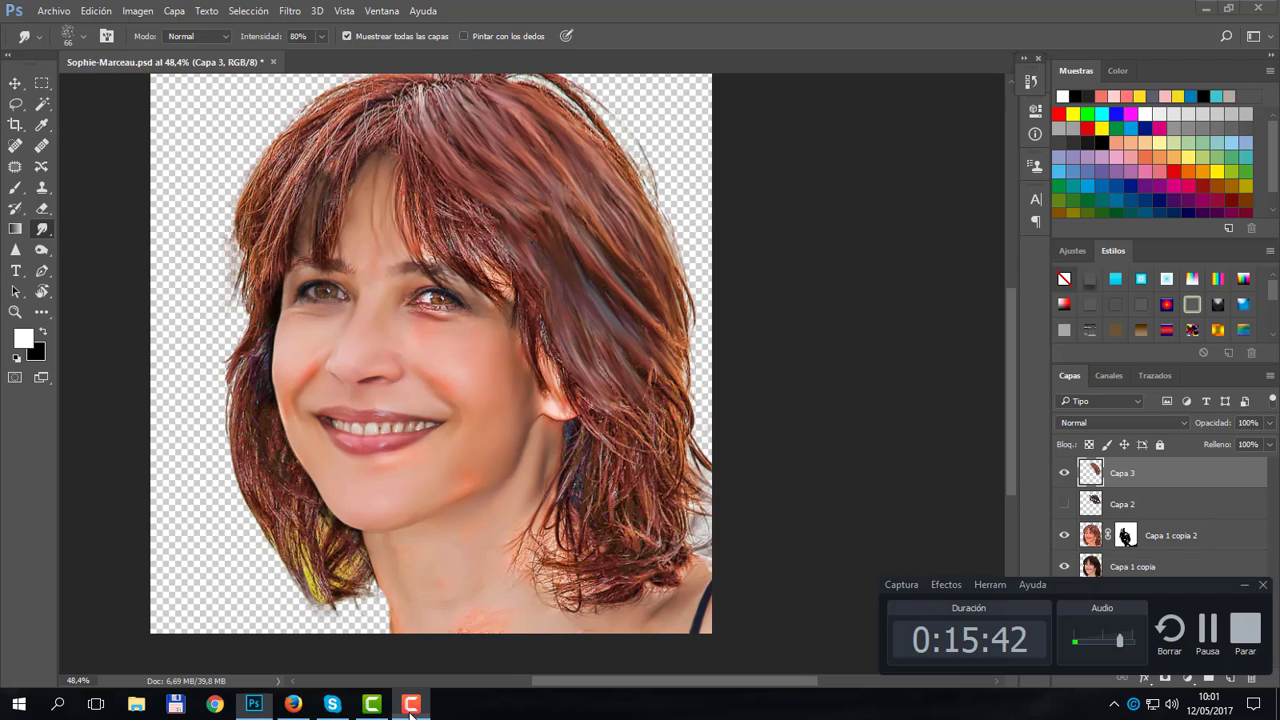